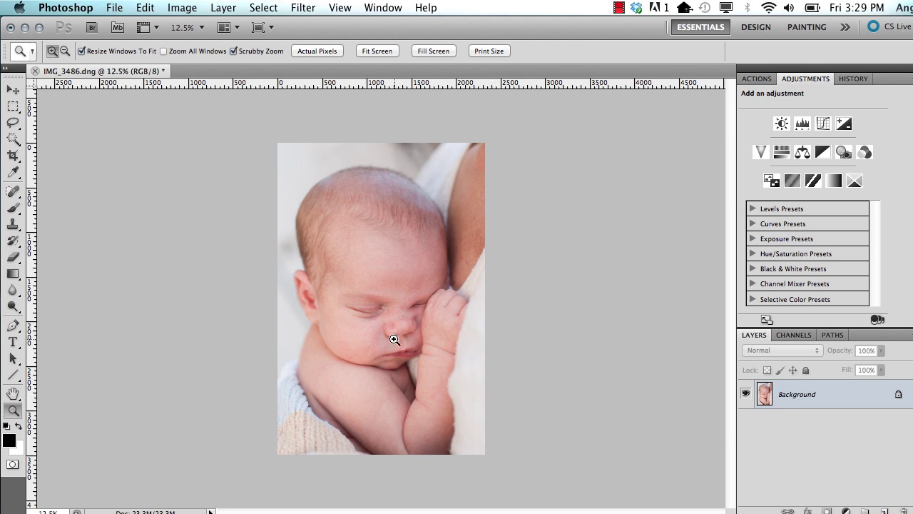
# Zoom in on the baby's nose and pan so the face fills the view
pyautogui.click(403, 319)
pyautogui.click(403, 319)
pyautogui.click(402, 316)
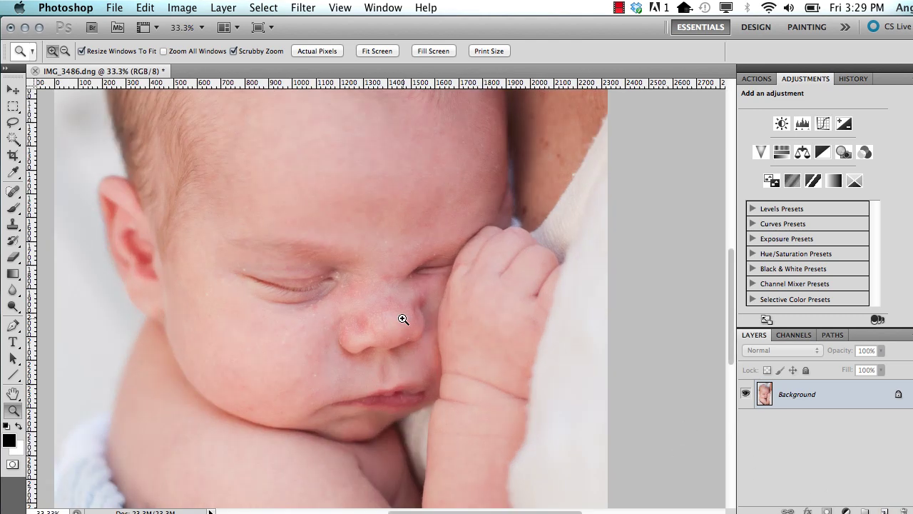
pyautogui.moveTo(401, 332); pyautogui.dragTo(456, 301)
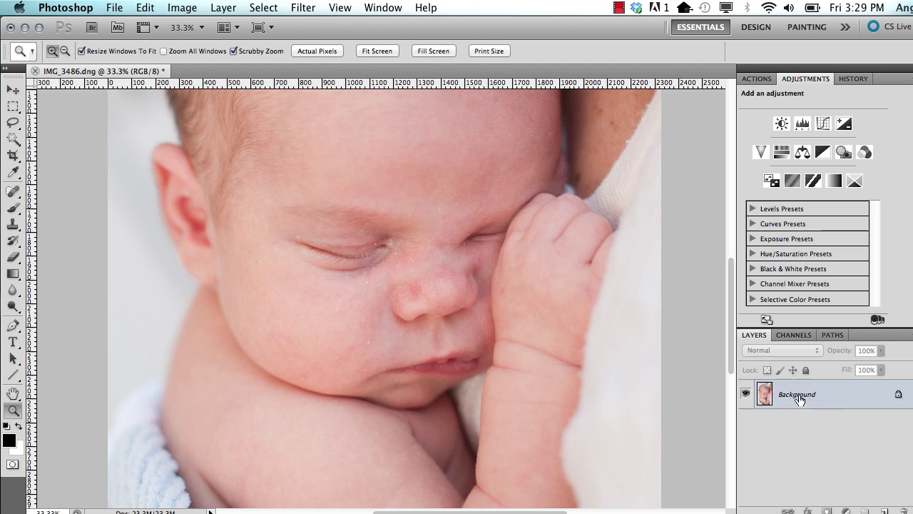
# Duplicate the Background to Layer 1 and select the Spot Healing Brush
pyautogui.press('super+j')
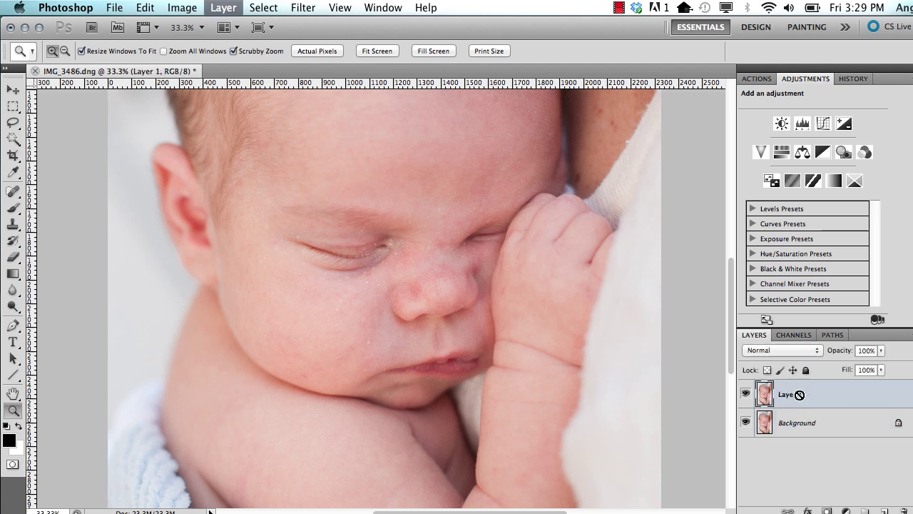
pyautogui.click(418, 296)
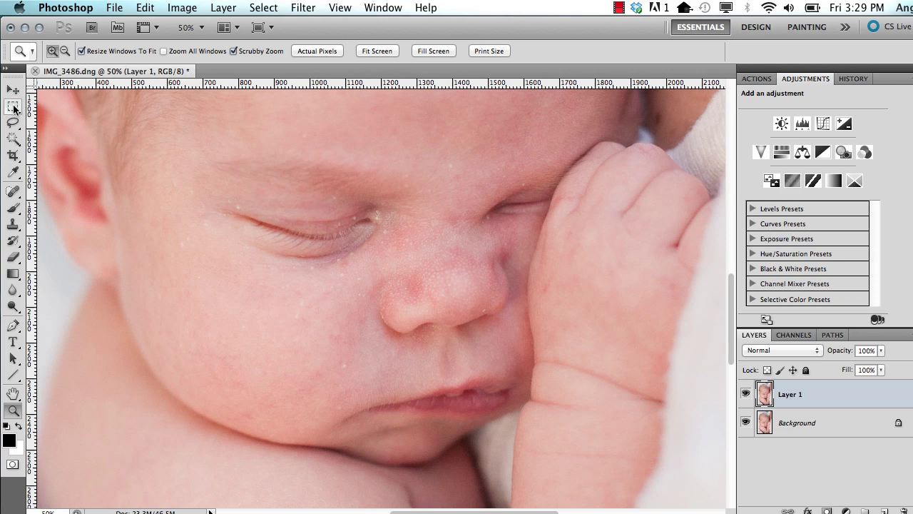
pyautogui.click(16, 191)
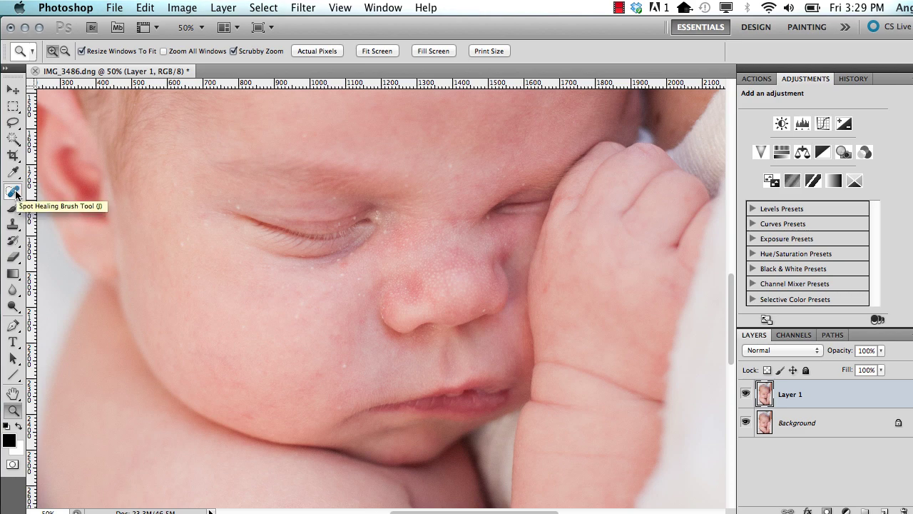
pyautogui.click(16, 193)
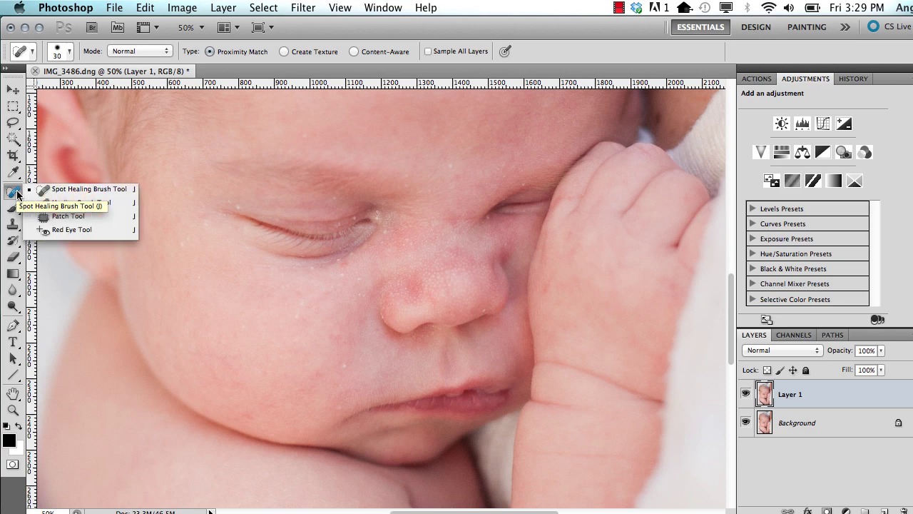
pyautogui.click(68, 189)
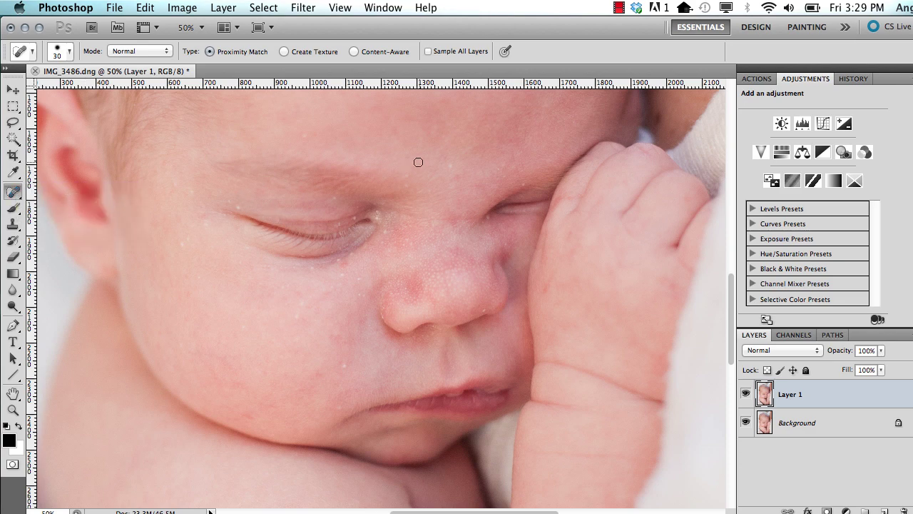
# Heal blemishes on the forehead, between the eyes and at the lip corner, with brush sizes 15–30
pyautogui.click(452, 166)
pyautogui.press('[')
pyautogui.press(']')
pyautogui.moveTo(406, 175); pyautogui.dragTo(406, 175)
pyautogui.press('[')
pyautogui.press('[')
pyautogui.press('[')
pyautogui.press(']')
pyautogui.moveTo(340, 410); pyautogui.dragTo(339, 408)
# Toggle Layer 1's visibility to compare the healed skin with the original
pyautogui.click(745, 394)
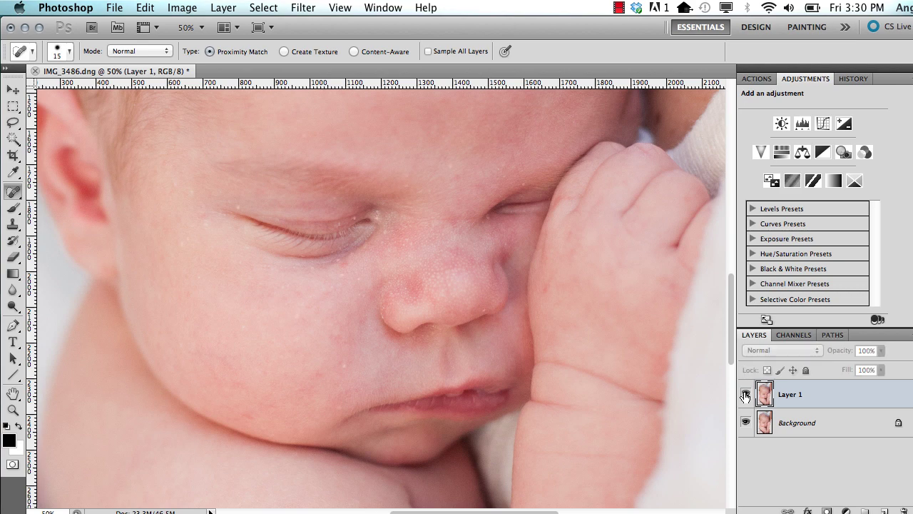
pyautogui.click(745, 394)
pyautogui.click(745, 394)
pyautogui.click(745, 394)
# Zoom out to see more of the portrait and open the new adjustment layer list
pyautogui.moveTo(493, 281)
pyautogui.mouseDown()
pyautogui.moveTo(493, 418)
pyautogui.moveTo(495, 266)
pyautogui.moveTo(485, 219)
pyautogui.moveTo(529, 287)
pyautogui.moveTo(507, 304)
pyautogui.mouseUp()
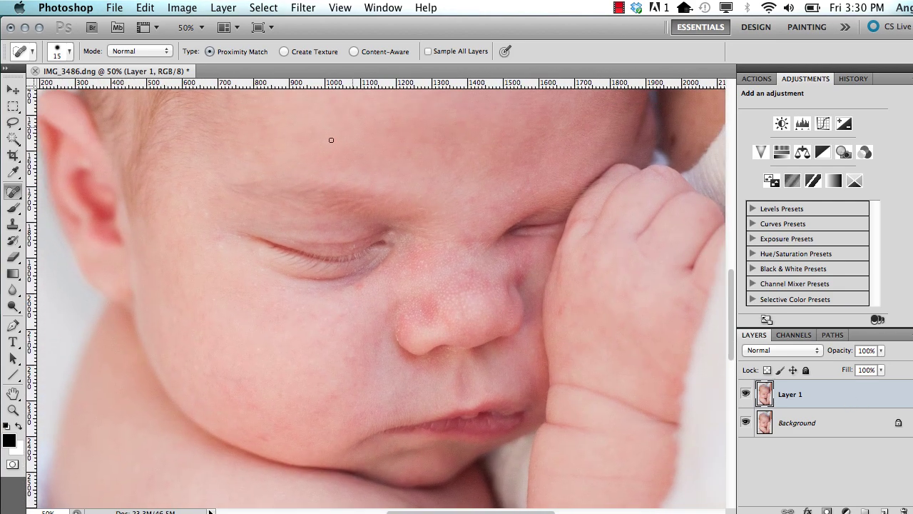
pyautogui.keyDown('alt'); pyautogui.click(540, 280); pyautogui.keyUp('alt')
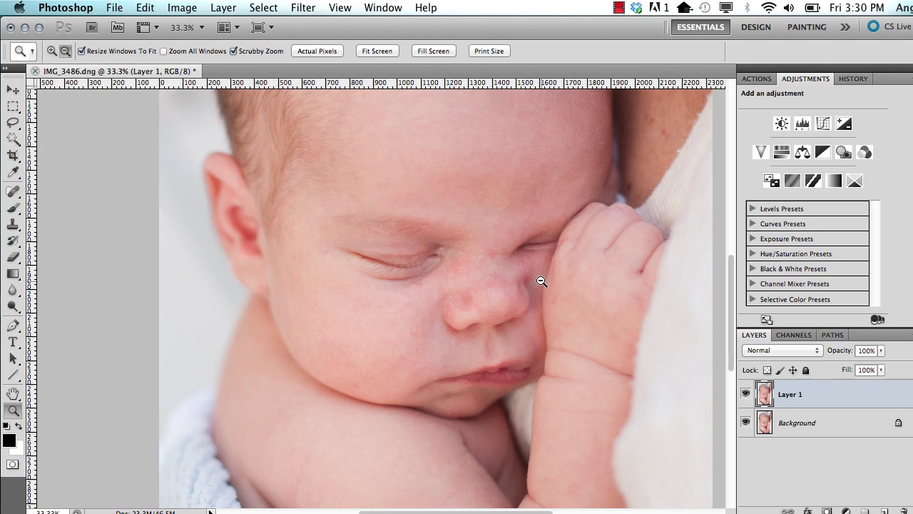
pyautogui.keyDown('alt'); pyautogui.click(541, 280); pyautogui.keyUp('alt')
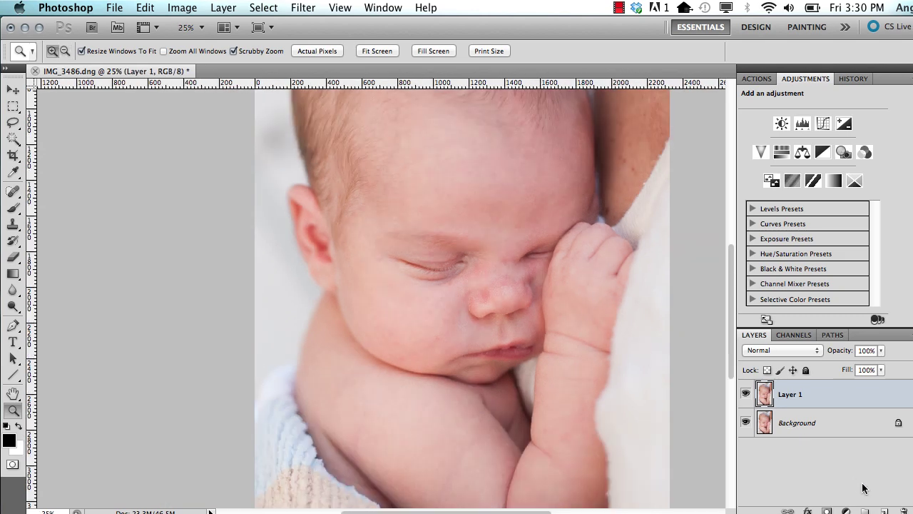
pyautogui.click(846, 511)
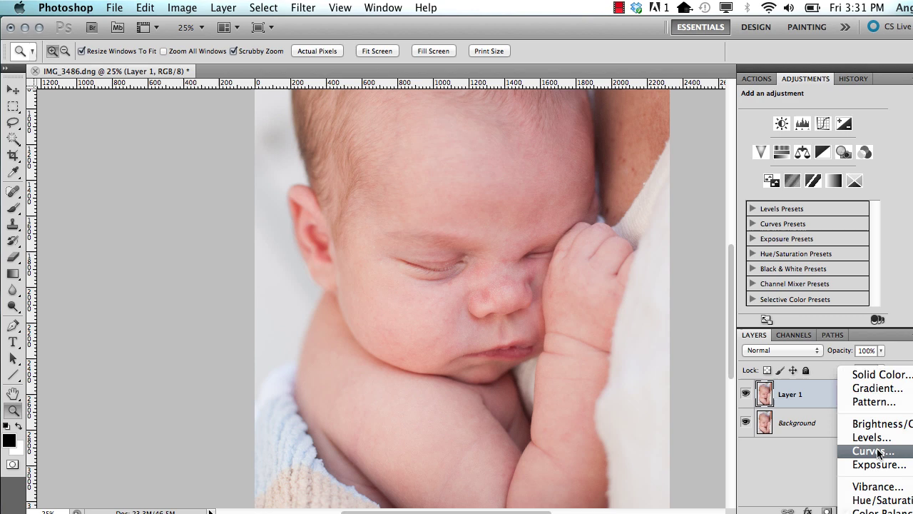
# Add a Curves layer with points at 201 and 105, lifting 105 to output 116
pyautogui.click(877, 451)
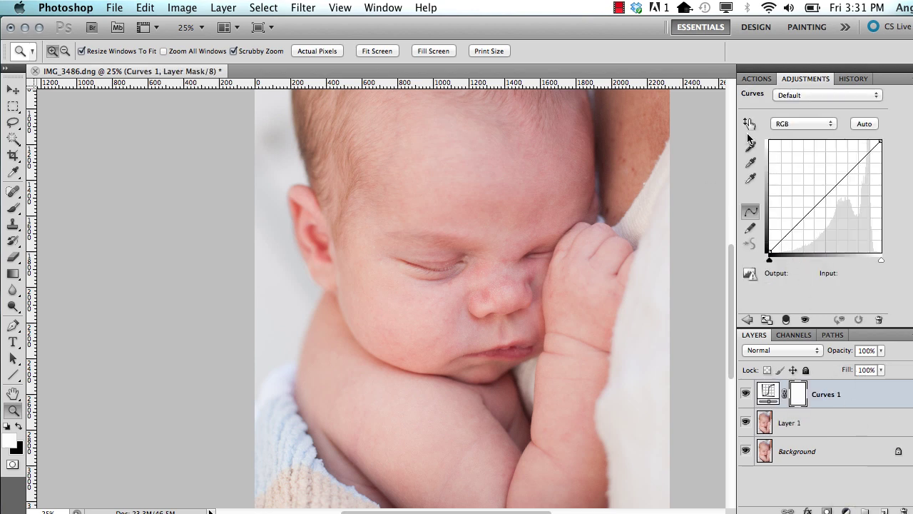
pyautogui.keyDown('alt'); pyautogui.click(374, 290); pyautogui.keyUp('alt')
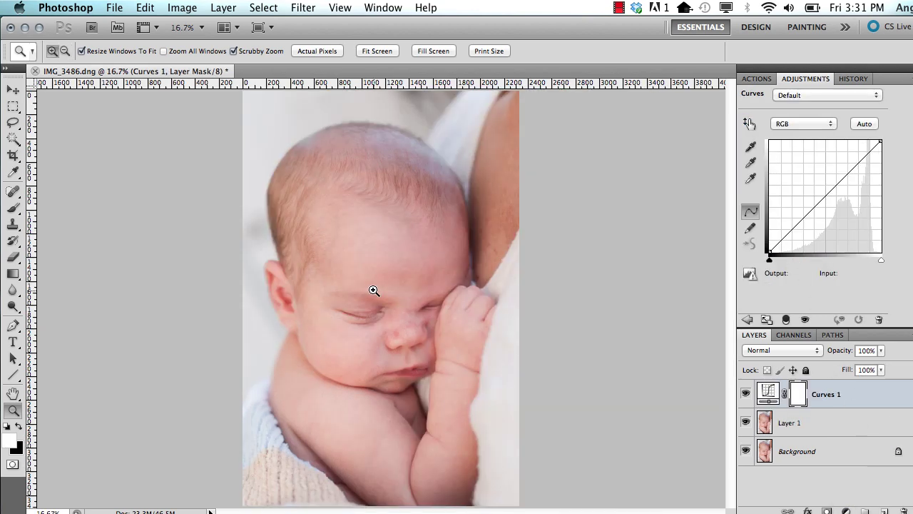
pyautogui.click(749, 124)
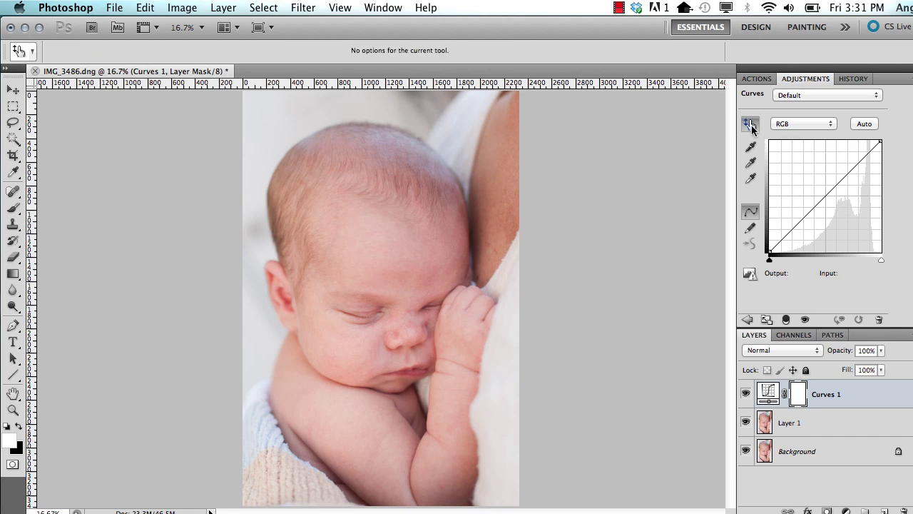
pyautogui.click(360, 232)
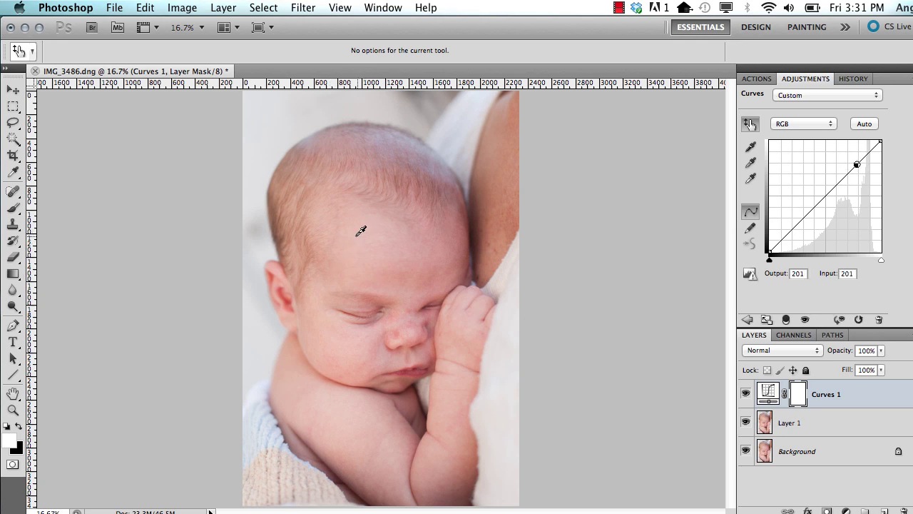
pyautogui.click(428, 323)
pyautogui.moveTo(430, 324); pyautogui.dragTo(431, 316)
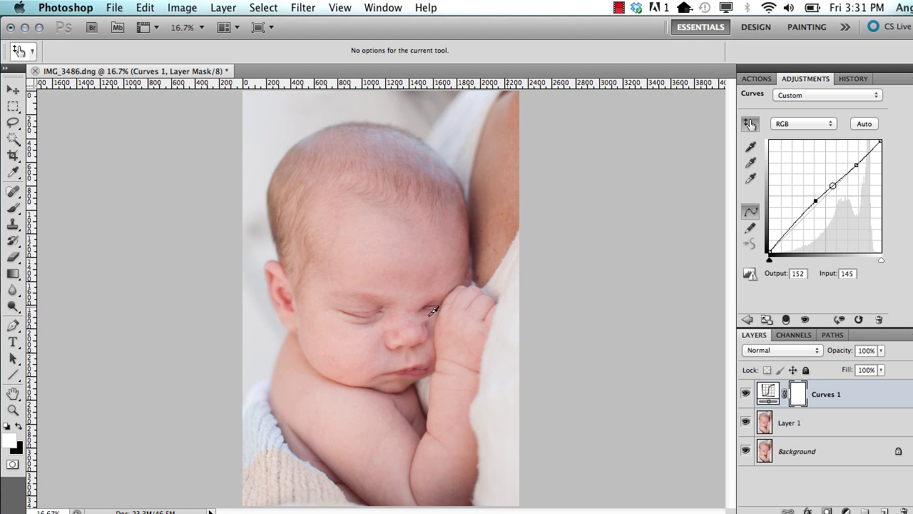
# Toggle the Curves layer on and off to compare the brightened photo
pyautogui.click(745, 394)
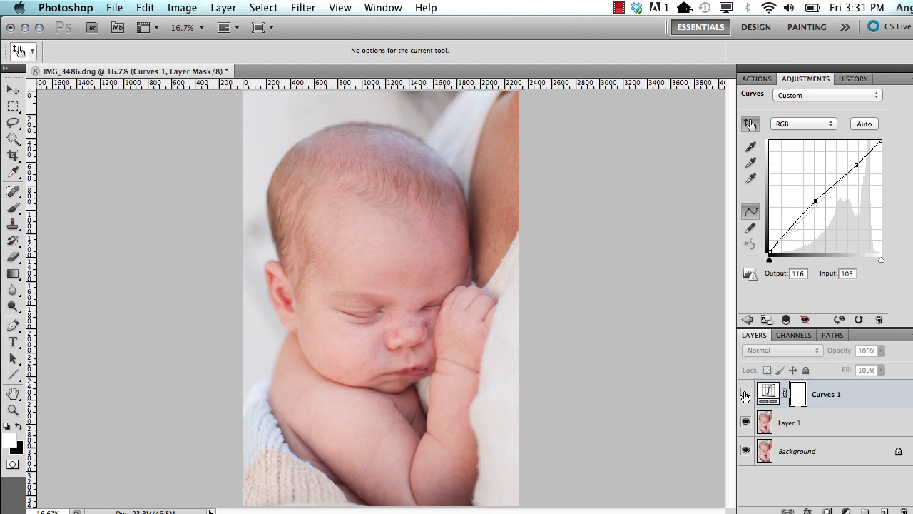
pyautogui.click(746, 394)
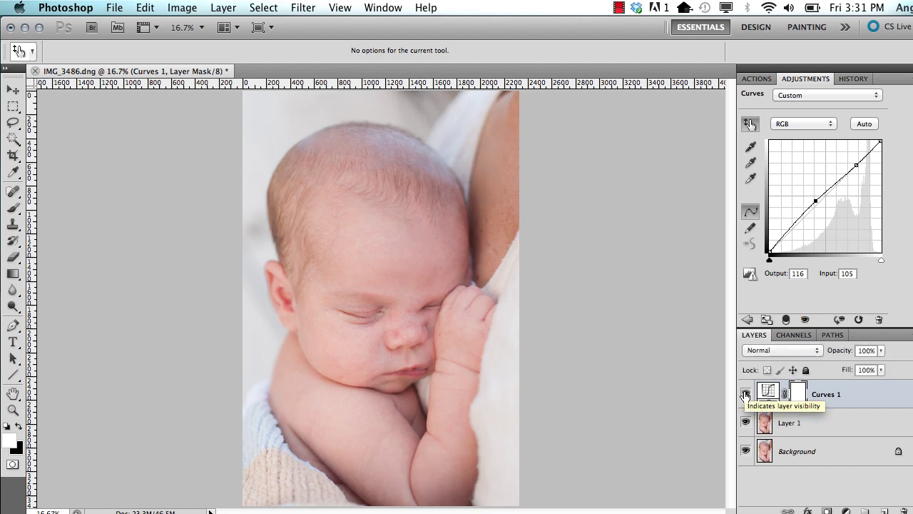
pyautogui.click(745, 395)
pyautogui.click(746, 394)
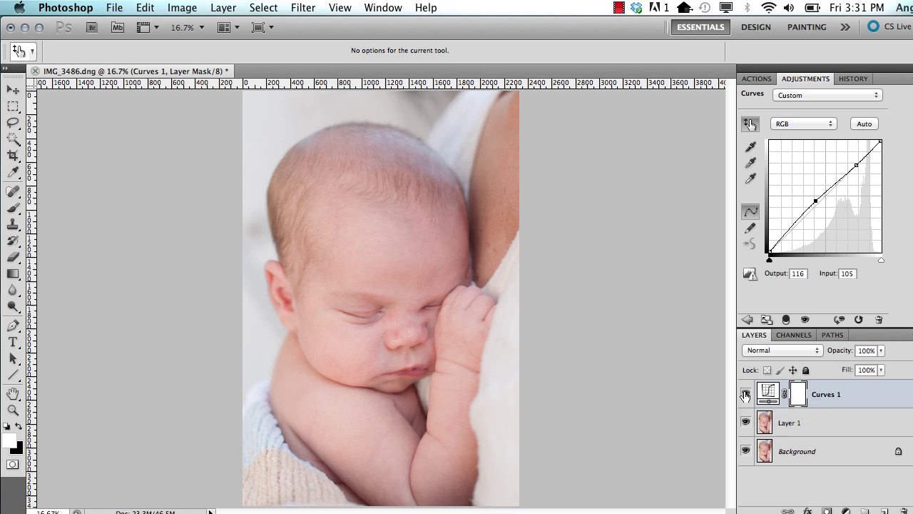
pyautogui.click(745, 394)
pyautogui.click(745, 394)
pyautogui.click(745, 394)
pyautogui.click(745, 394)
# Add a Hue/Saturation layer with Reds saturation at -17 and lightness at +13
pyautogui.press('z')
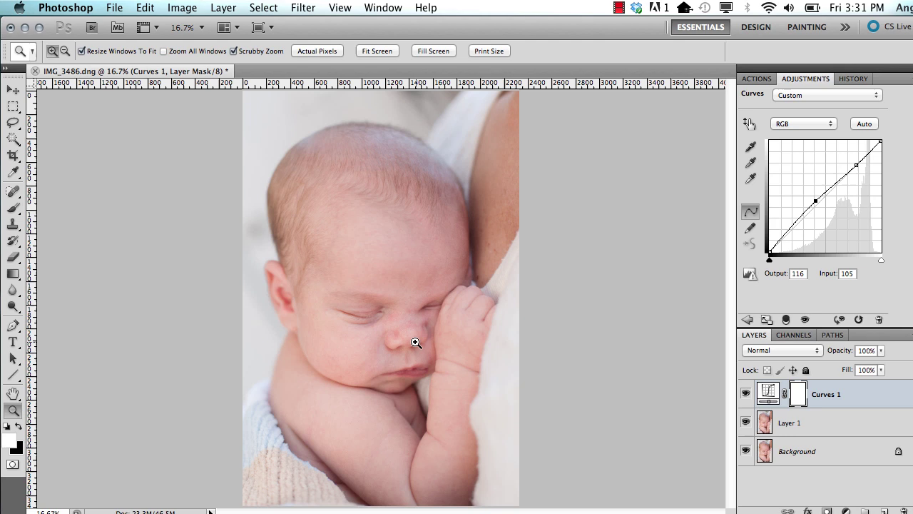
pyautogui.click(415, 341)
pyautogui.moveTo(346, 285); pyautogui.dragTo(418, 330)
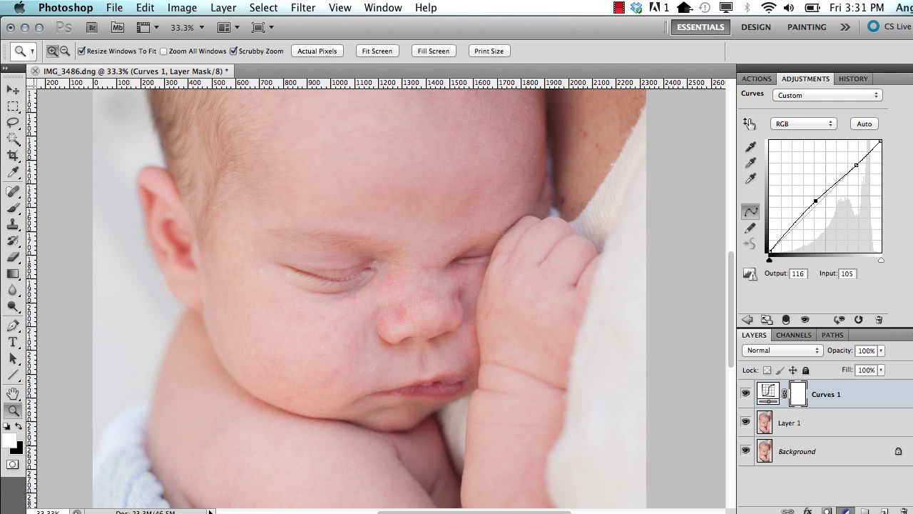
pyautogui.click(846, 510)
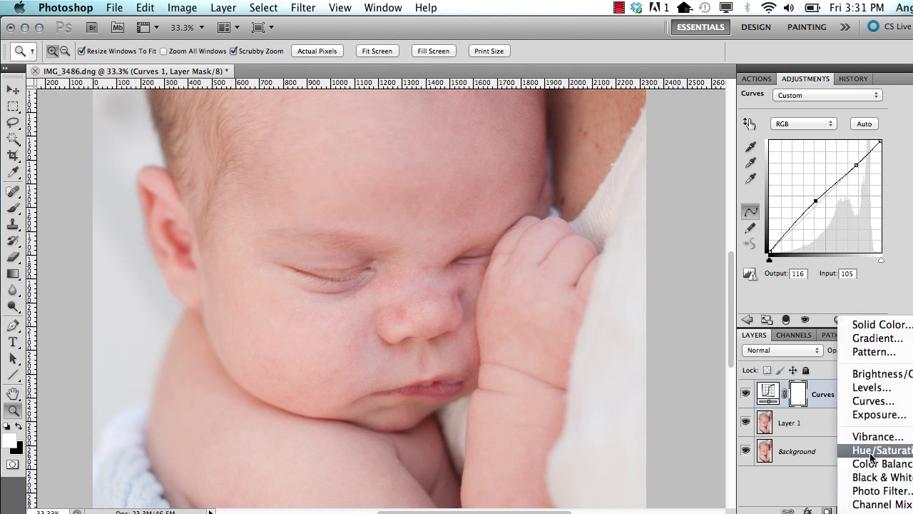
pyautogui.click(871, 451)
pyautogui.click(794, 123)
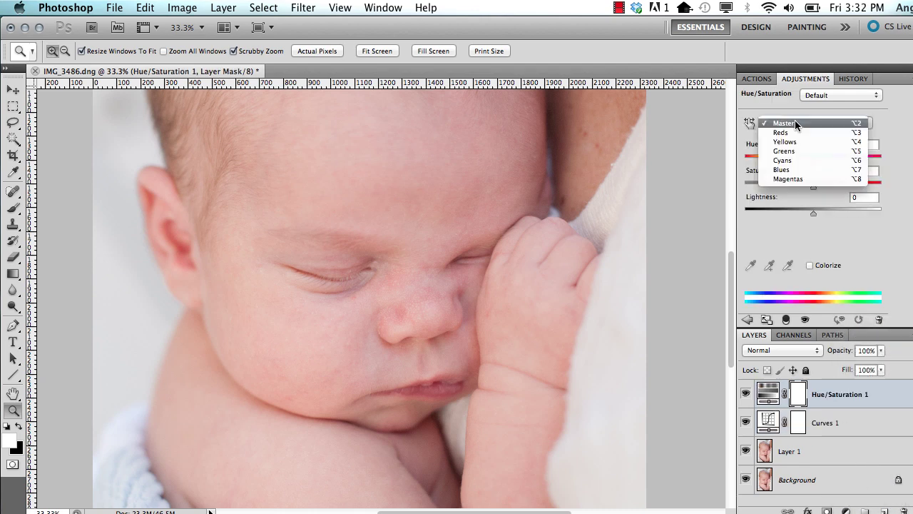
pyautogui.click(796, 132)
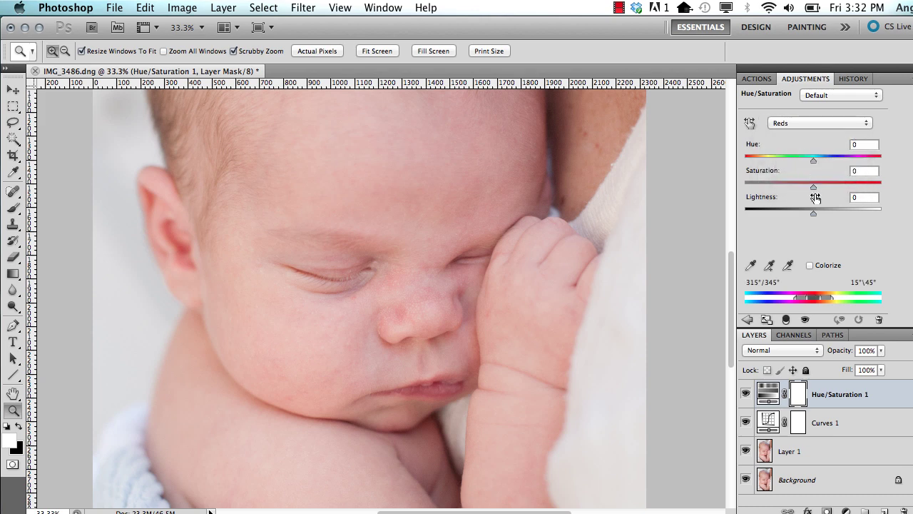
pyautogui.moveTo(813, 187); pyautogui.dragTo(801, 189)
pyautogui.moveTo(813, 215); pyautogui.dragTo(819, 212)
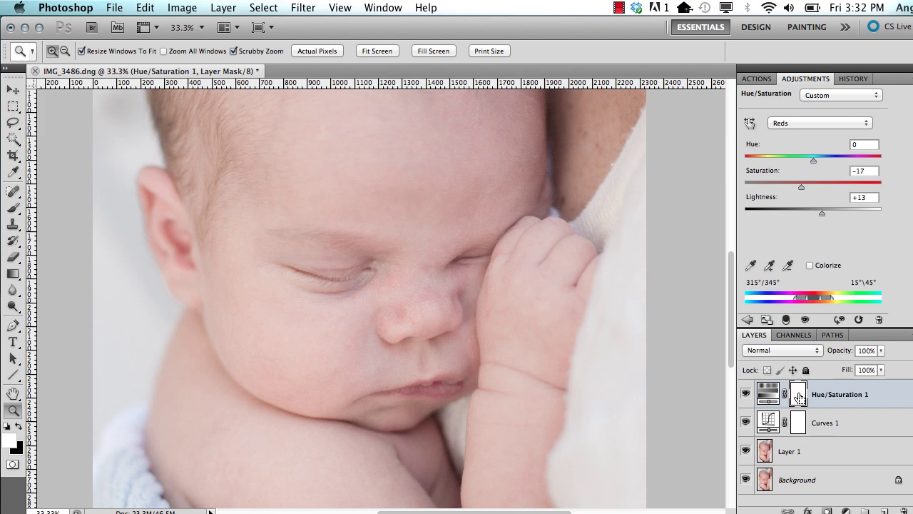
# Invert the Hue/Saturation mask to black and paint the correction onto the red nose
pyautogui.press('super+i')
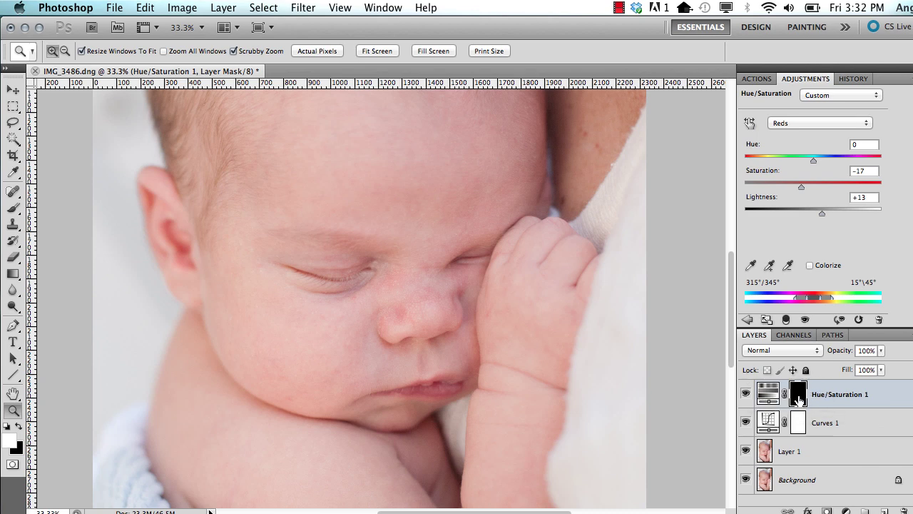
pyautogui.press('b')
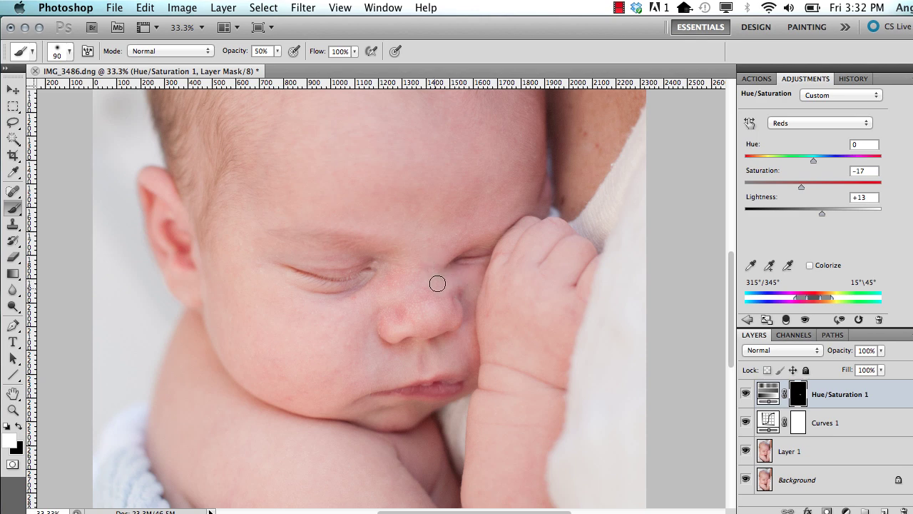
pyautogui.moveTo(438, 284)
pyautogui.mouseDown()
pyautogui.moveTo(380, 326)
pyautogui.moveTo(404, 307)
pyautogui.moveTo(406, 318)
pyautogui.moveTo(395, 275)
pyautogui.moveTo(386, 280)
pyautogui.moveTo(398, 269)
pyautogui.moveTo(386, 284)
pyautogui.moveTo(394, 289)
pyautogui.moveTo(397, 274)
pyautogui.moveTo(425, 269)
pyautogui.moveTo(446, 269)
pyautogui.moveTo(453, 300)
pyautogui.mouseUp()
# Toggle the Hue/Saturation layer to compare, then set brush opacity to 20%
pyautogui.click(746, 393)
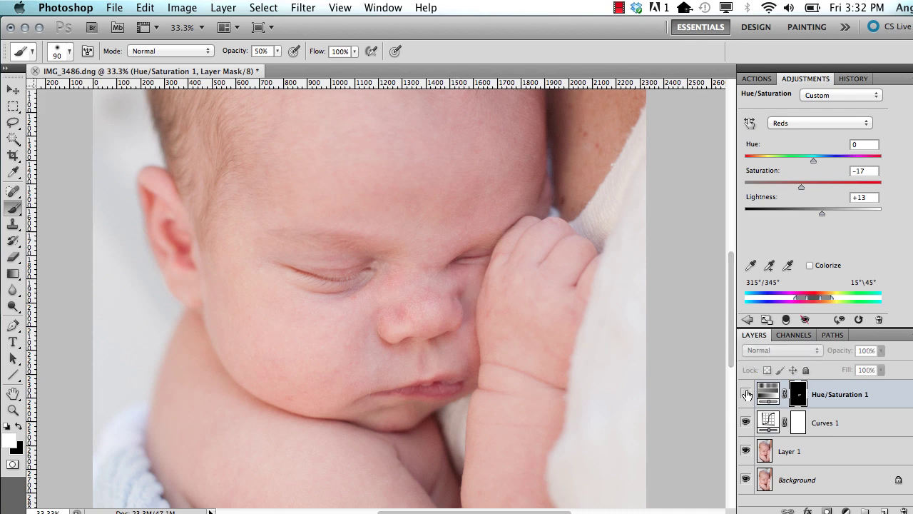
pyautogui.click(746, 393)
pyautogui.click(746, 393)
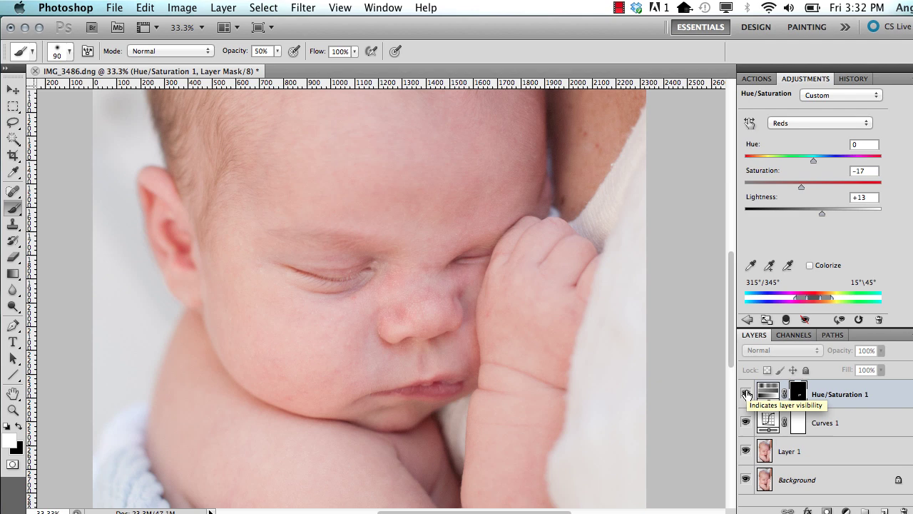
pyautogui.click(746, 393)
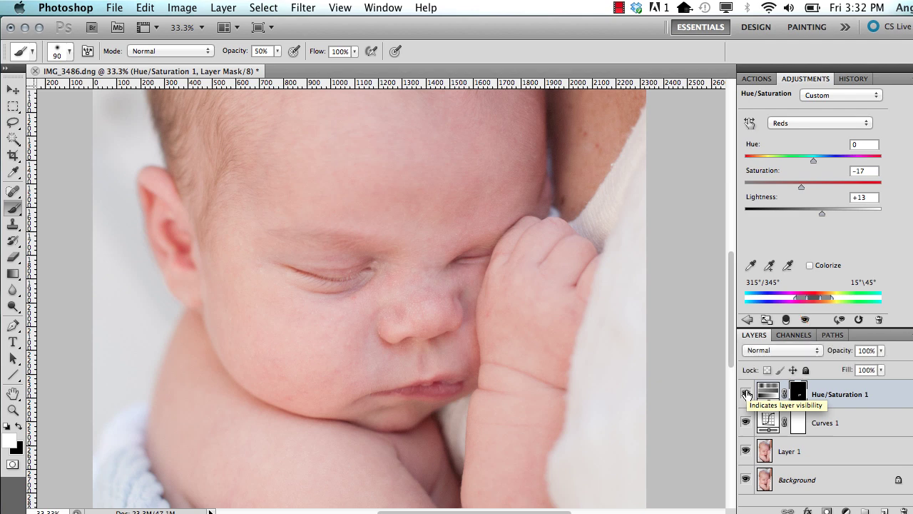
pyautogui.press('2')
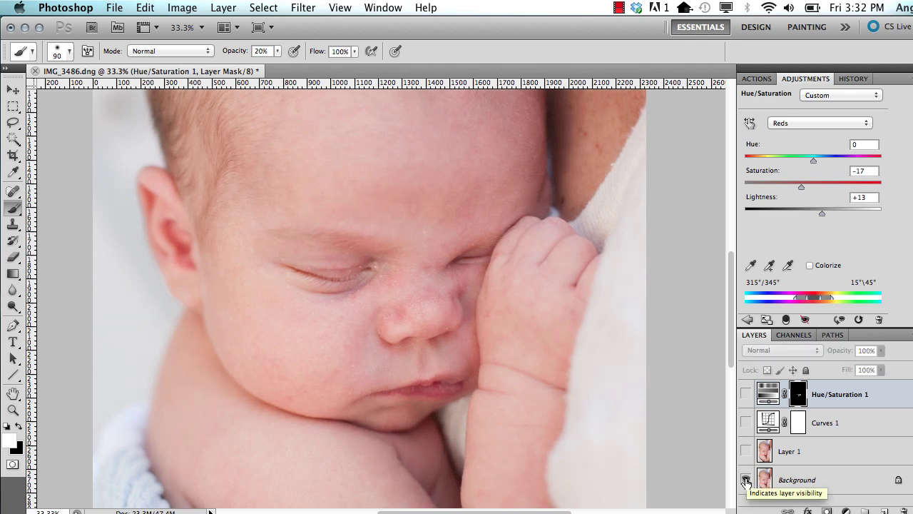
pyautogui.keyDown('alt'); pyautogui.click(746, 481); pyautogui.keyUp('alt')
pyautogui.keyDown('alt'); pyautogui.click(745, 482); pyautogui.keyUp('alt')
pyautogui.press('z')
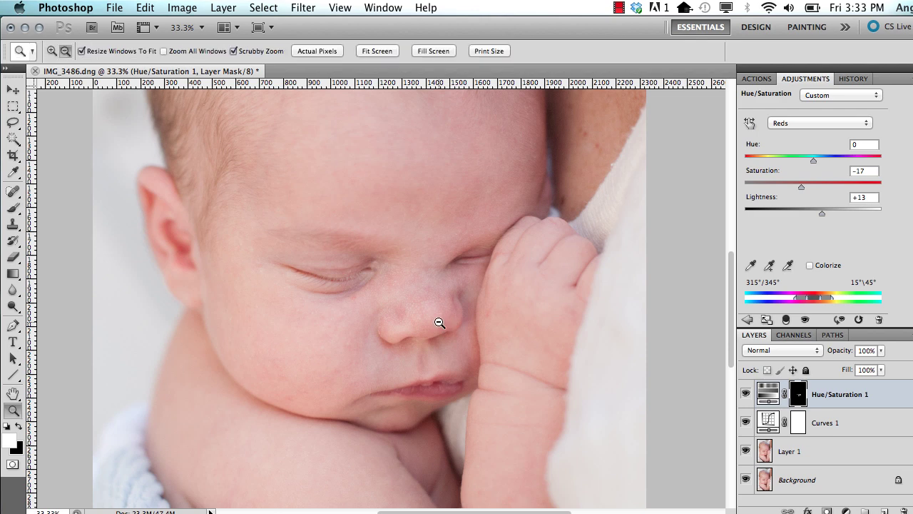
pyautogui.keyDown('alt'); pyautogui.click(438, 323); pyautogui.keyUp('alt')
pyautogui.keyDown('alt'); pyautogui.click(438, 323); pyautogui.keyUp('alt')
pyautogui.keyDown('alt'); pyautogui.click(439, 322); pyautogui.keyUp('alt')
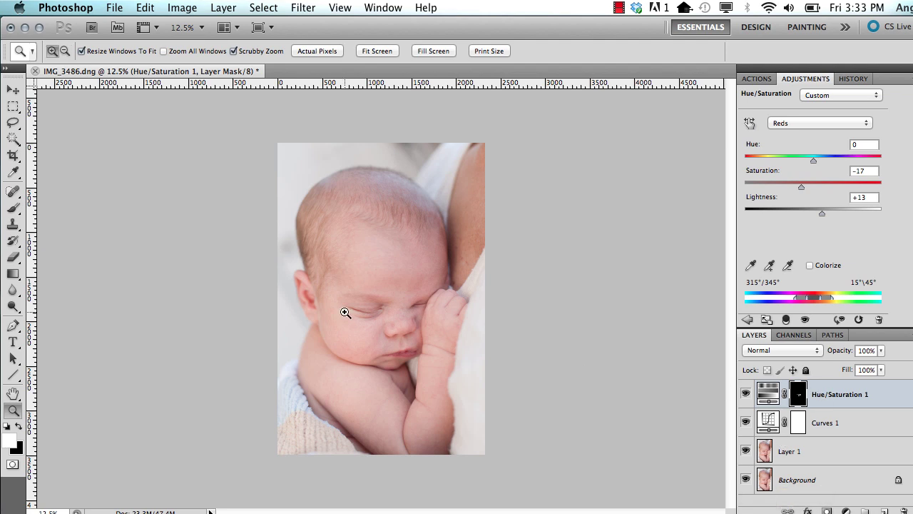
pyautogui.click(372, 303)
pyautogui.click(372, 303)
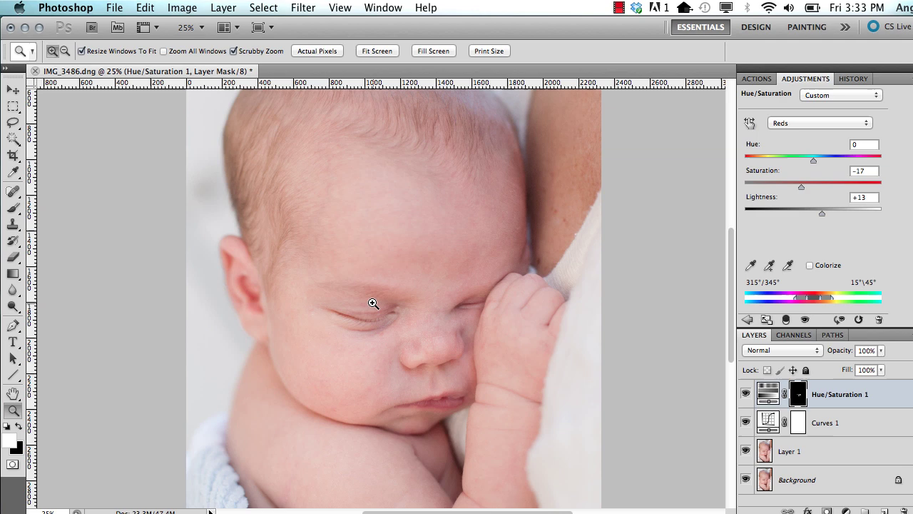
pyautogui.click(373, 303)
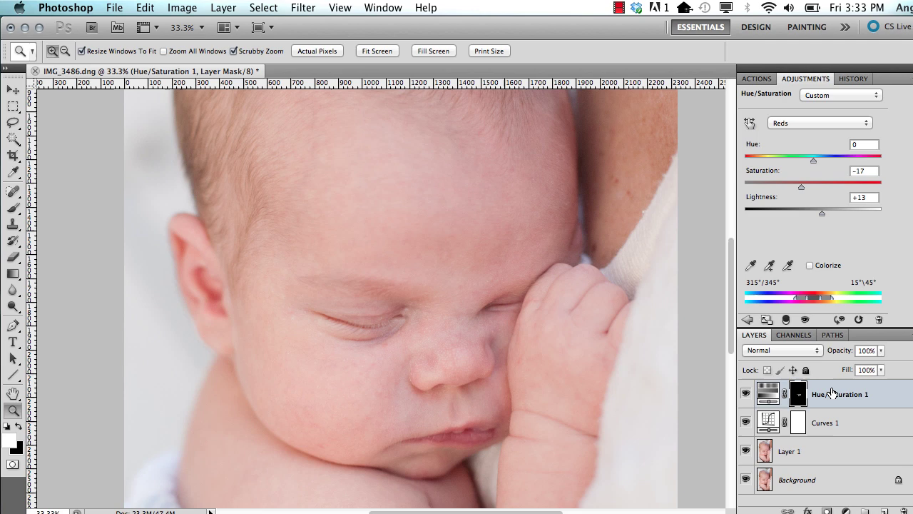
# Flatten all layers with Cmd+Shift+E and launch Imagenomic Portraiture from the Filter menu
pyautogui.press('super+shift+e')
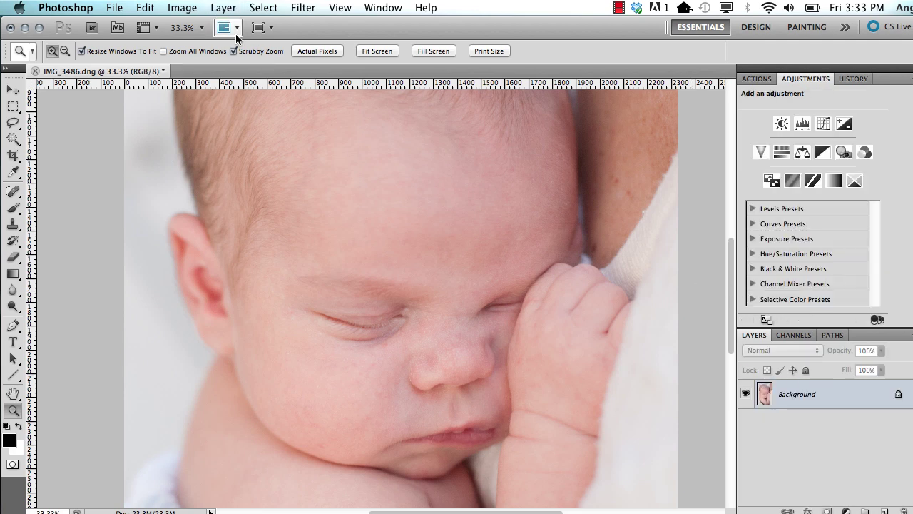
pyautogui.click(308, 7)
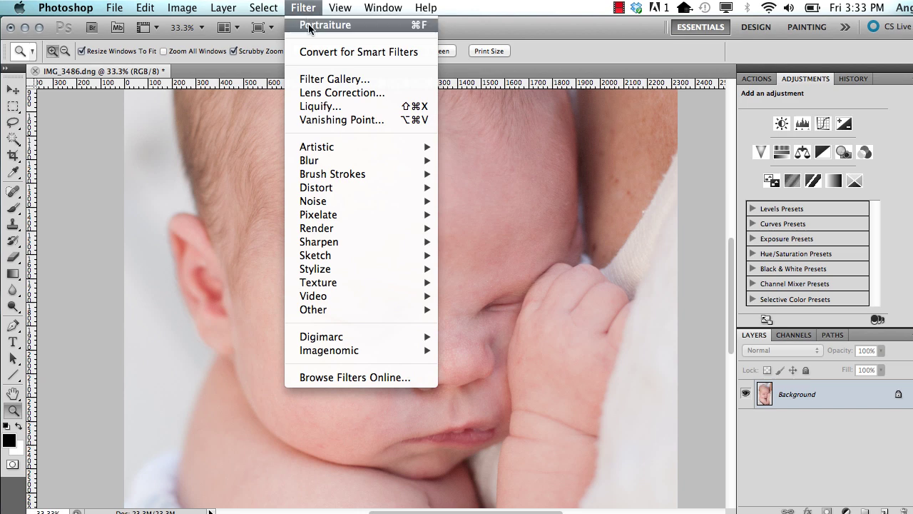
pyautogui.moveTo(339, 352)
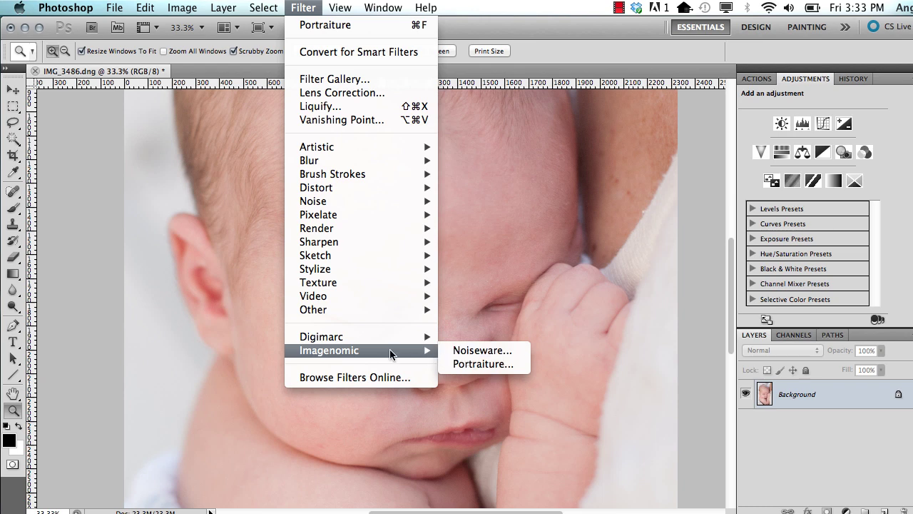
pyautogui.click(468, 363)
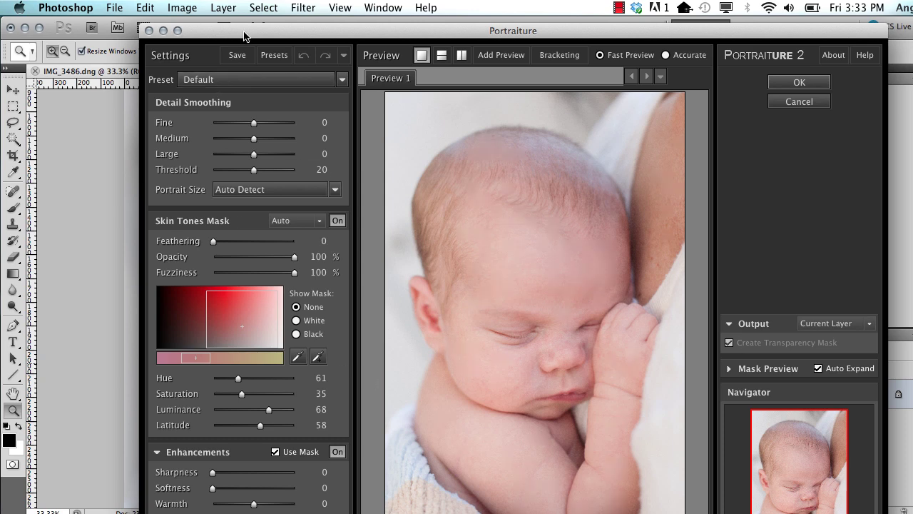
# Set Portraiture output to New Layer, sample forehead skin for the mask, and apply
pyautogui.moveTo(246, 36); pyautogui.dragTo(120, 29)
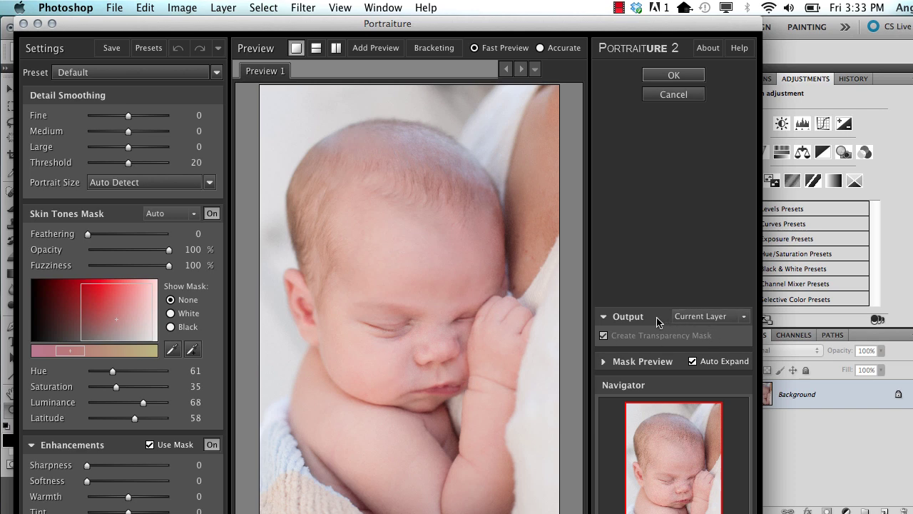
pyautogui.click(716, 317)
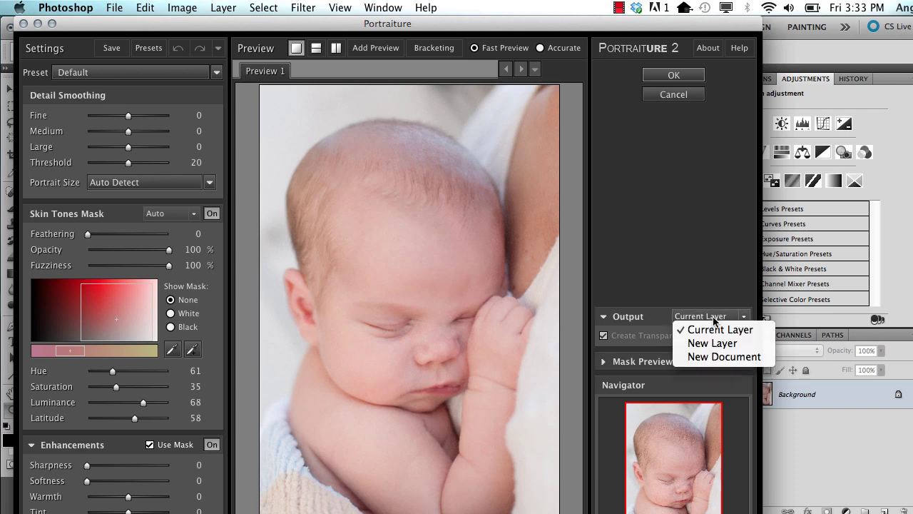
pyautogui.click(713, 345)
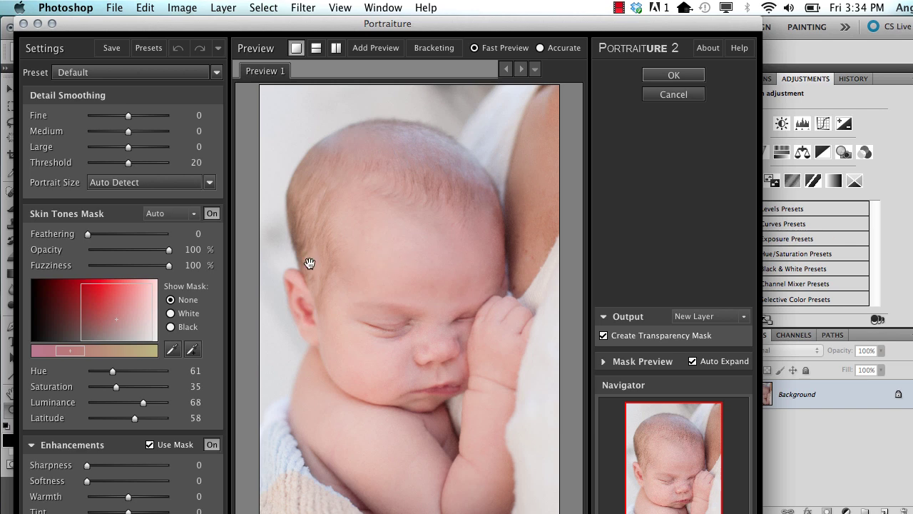
pyautogui.click(194, 350)
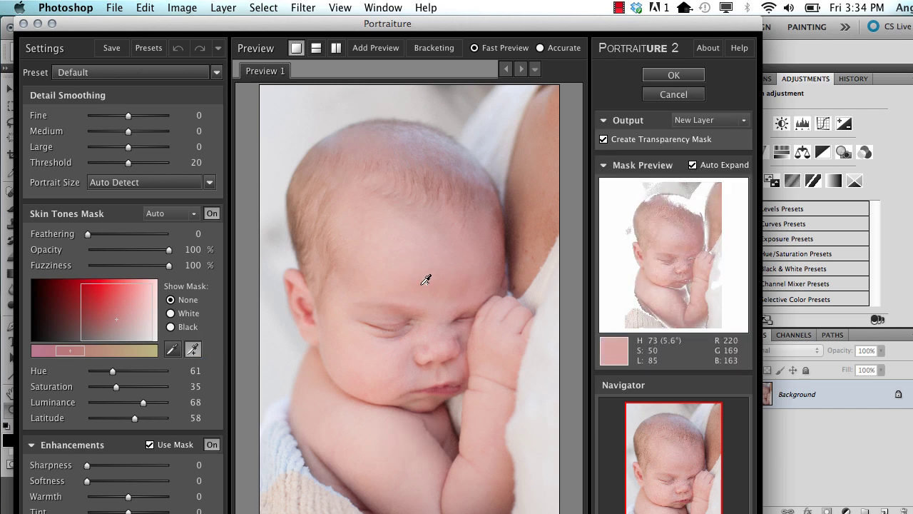
pyautogui.click(409, 272)
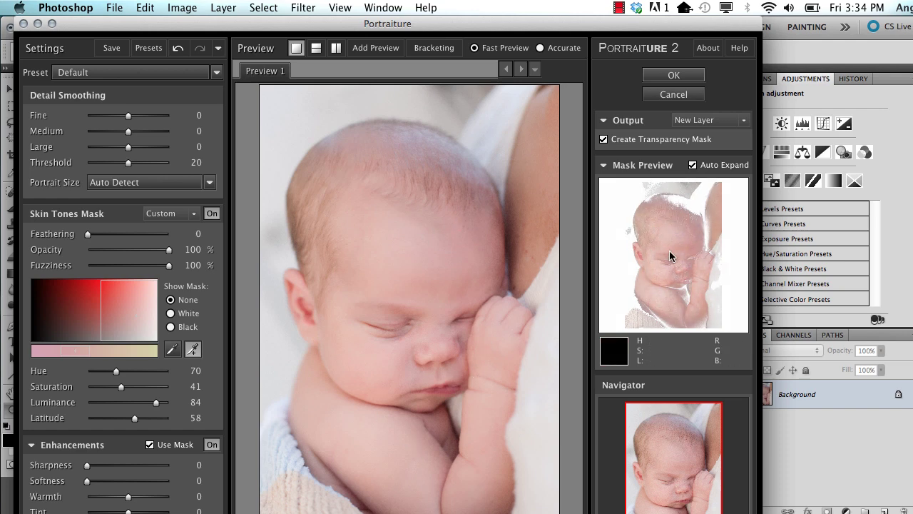
pyautogui.click(675, 76)
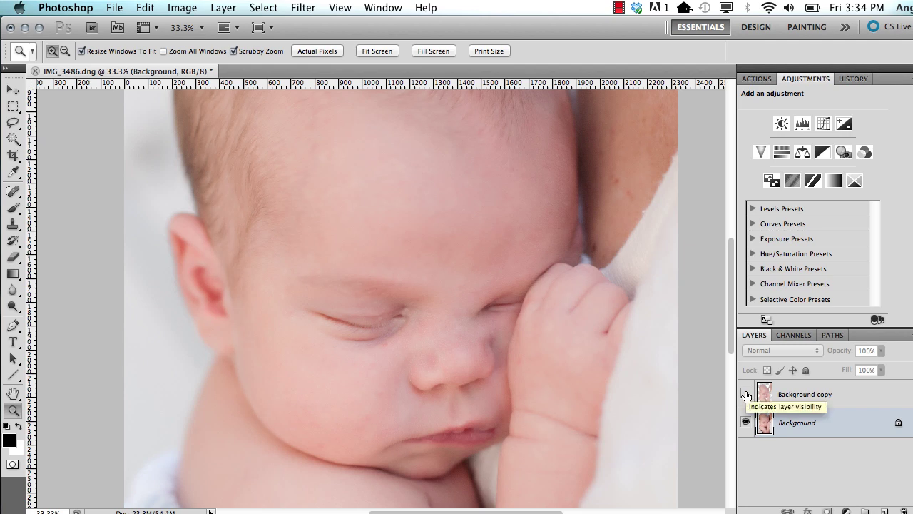
# Select the smoothed Background copy layer and lower its opacity to 62%
pyautogui.keyDown('alt'); pyautogui.click(463, 291); pyautogui.keyUp('alt')
pyautogui.keyDown('alt'); pyautogui.click(463, 291); pyautogui.keyUp('alt')
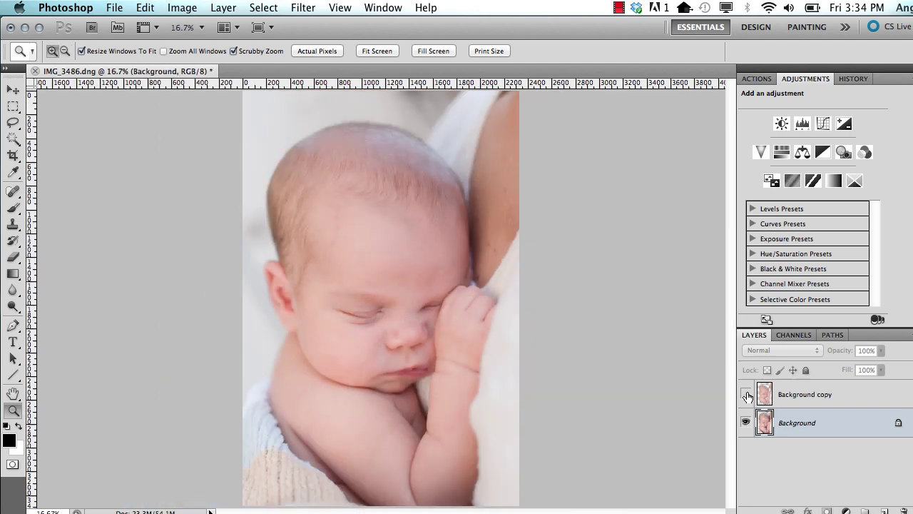
pyautogui.click(381, 322)
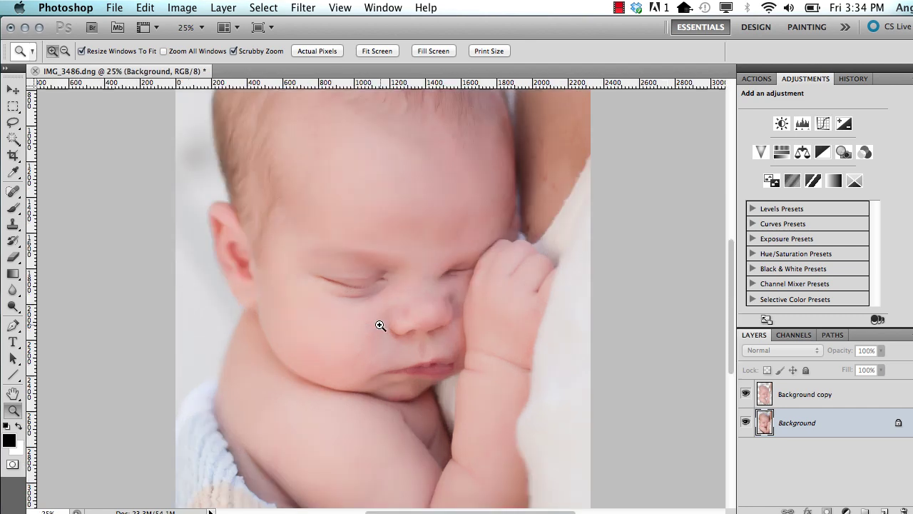
pyautogui.click(380, 326)
pyautogui.click(834, 398)
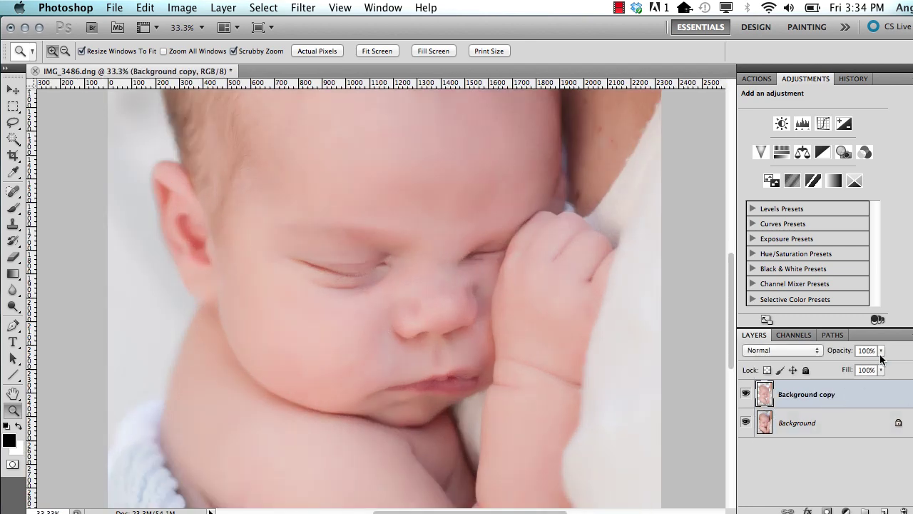
pyautogui.click(882, 350)
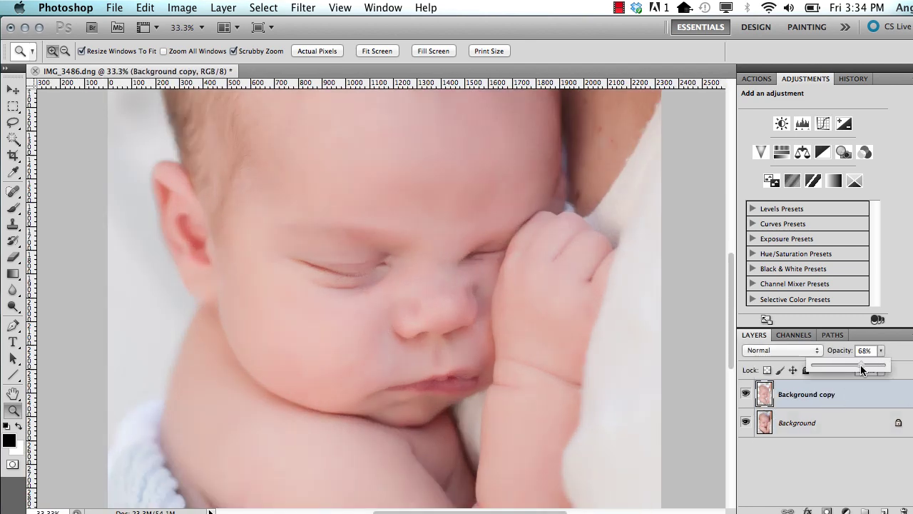
pyautogui.moveTo(860, 364); pyautogui.dragTo(852, 364)
pyautogui.click(751, 392)
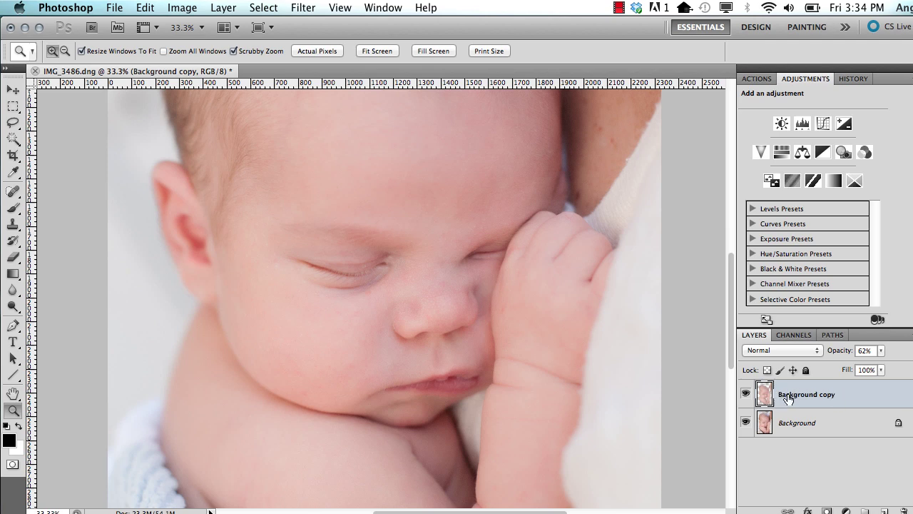
# Add a layer mask to Background copy and set up a black brush at size 70
pyautogui.click(827, 510)
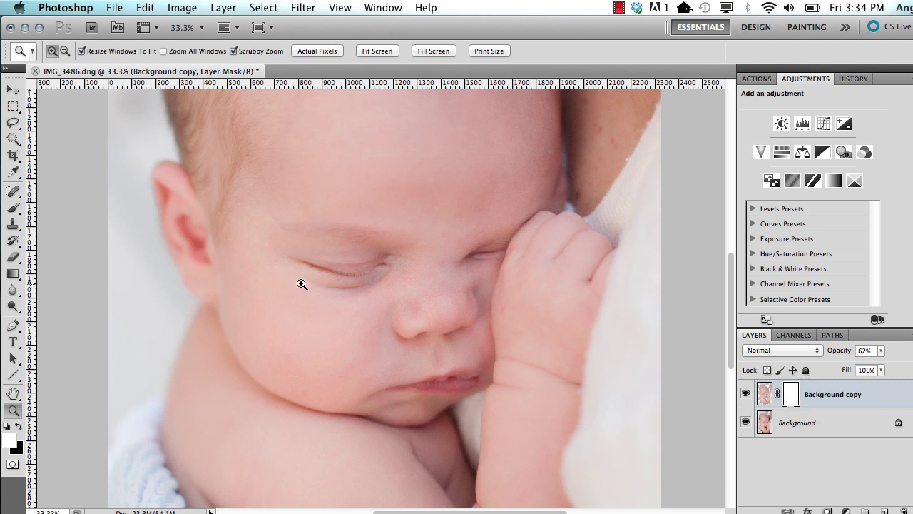
pyautogui.press('b')
pyautogui.press('x')
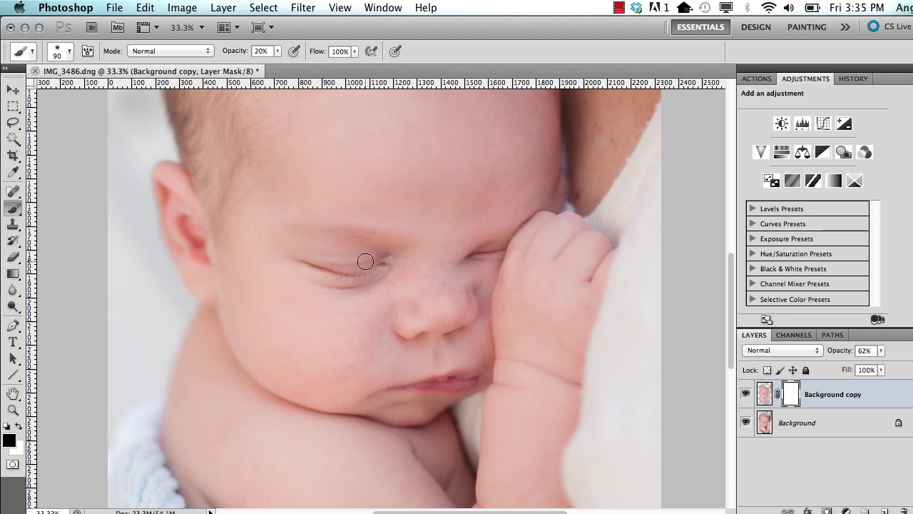
pyautogui.press('[')
pyautogui.press('[')
pyautogui.press('[')
pyautogui.press(']')
# Paint the mask over the hair with a 600-pixel brush to restore its sharp detail
pyautogui.moveTo(393, 230); pyautogui.dragTo(448, 357)
pyautogui.hotkey('ctrl', 'r')
pyautogui.hotkey('ctrl', 'r')
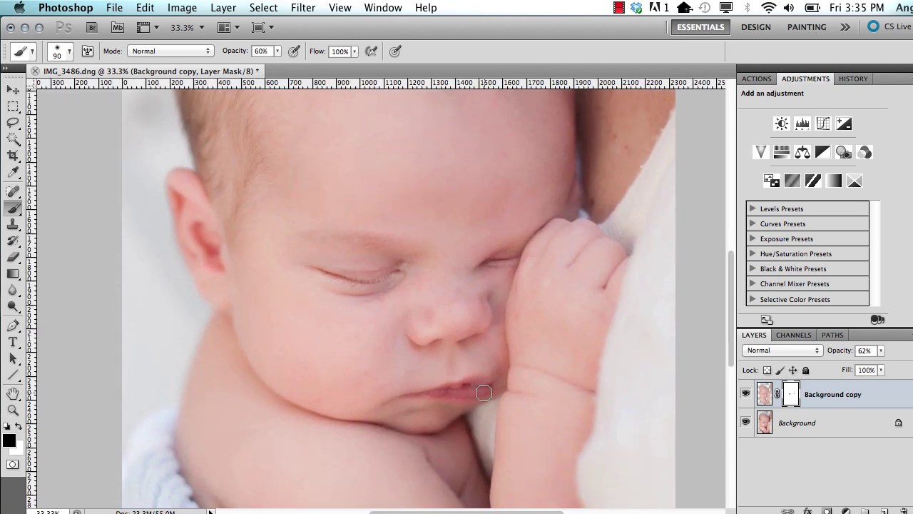
pyautogui.scroll(10, 449, 373)
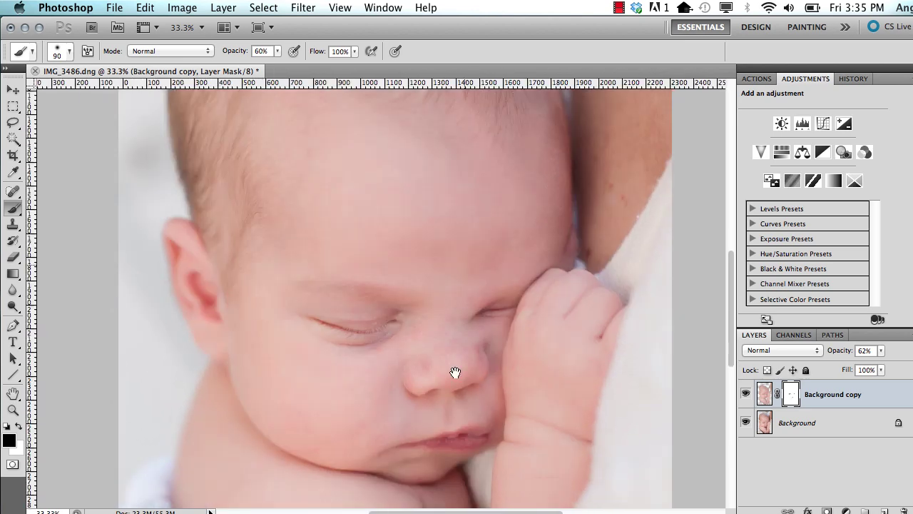
pyautogui.hscroll(-7, 475, 299)
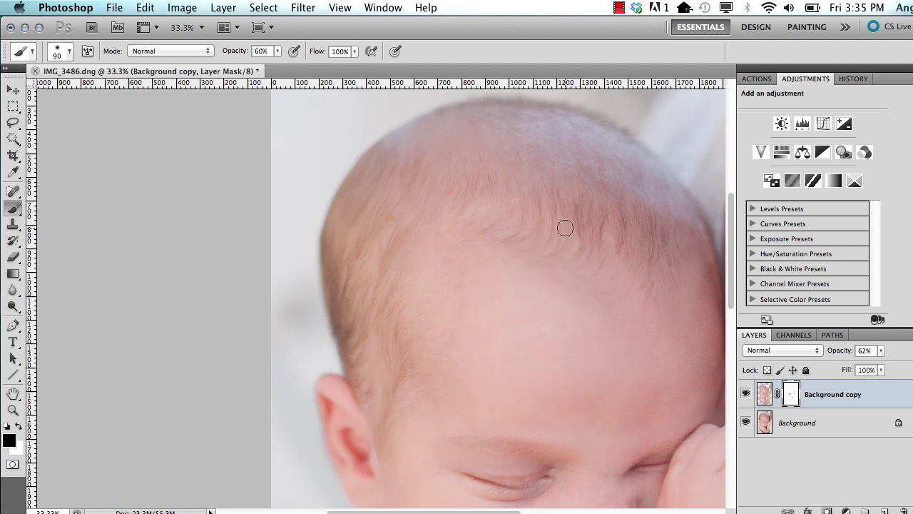
pyautogui.press(']')
pyautogui.press(']')
pyautogui.press(']')
pyautogui.press(']')
pyautogui.press(']')
pyautogui.press(']')
pyautogui.press(']')
pyautogui.press(']')
pyautogui.press(']')
pyautogui.press(']')
pyautogui.moveTo(565, 228)
pyautogui.mouseDown()
pyautogui.moveTo(695, 267)
pyautogui.moveTo(598, 199)
pyautogui.moveTo(539, 134)
pyautogui.moveTo(370, 176)
pyautogui.moveTo(347, 284)
pyautogui.moveTo(353, 354)
pyautogui.moveTo(372, 363)
pyautogui.moveTo(365, 267)
pyautogui.mouseUp()
pyautogui.press('x')
pyautogui.moveTo(666, 208); pyautogui.dragTo(617, 210)
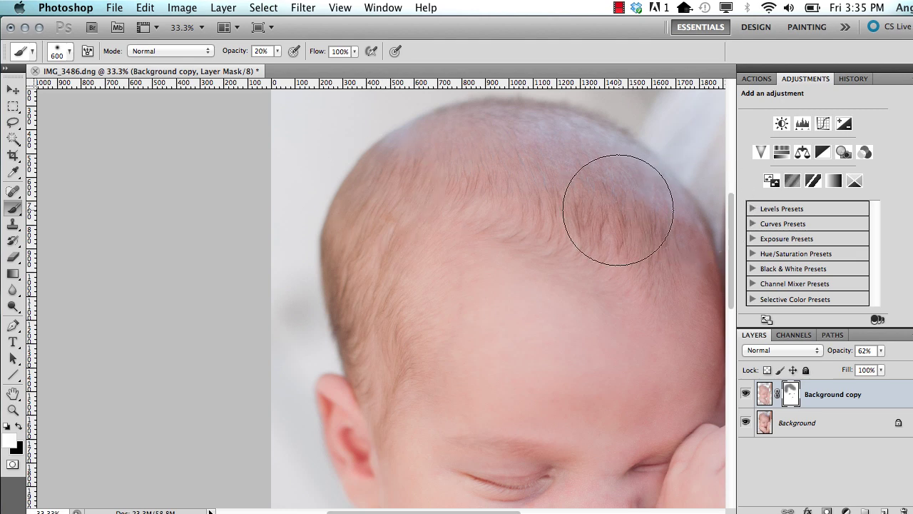
pyautogui.press('z')
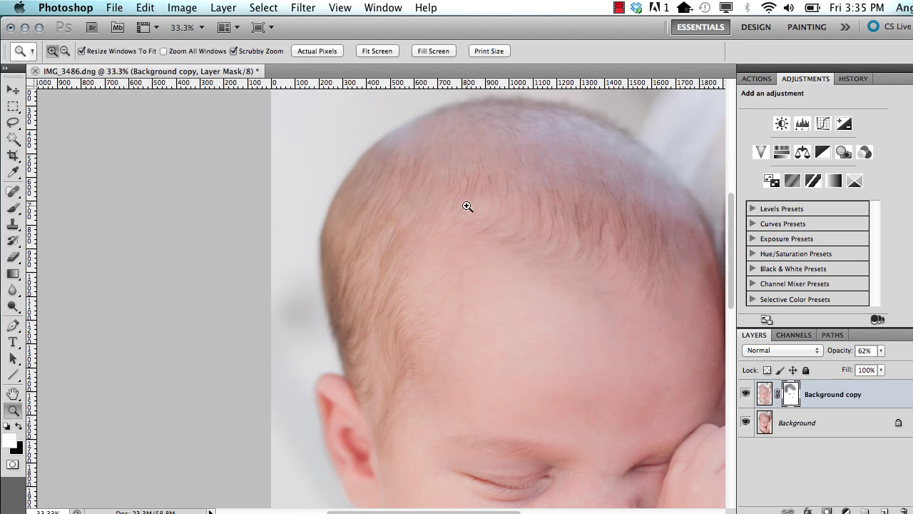
pyautogui.keyDown('alt'); pyautogui.click(468, 206); pyautogui.keyUp('alt')
pyautogui.keyDown('alt'); pyautogui.click(467, 206); pyautogui.keyUp('alt')
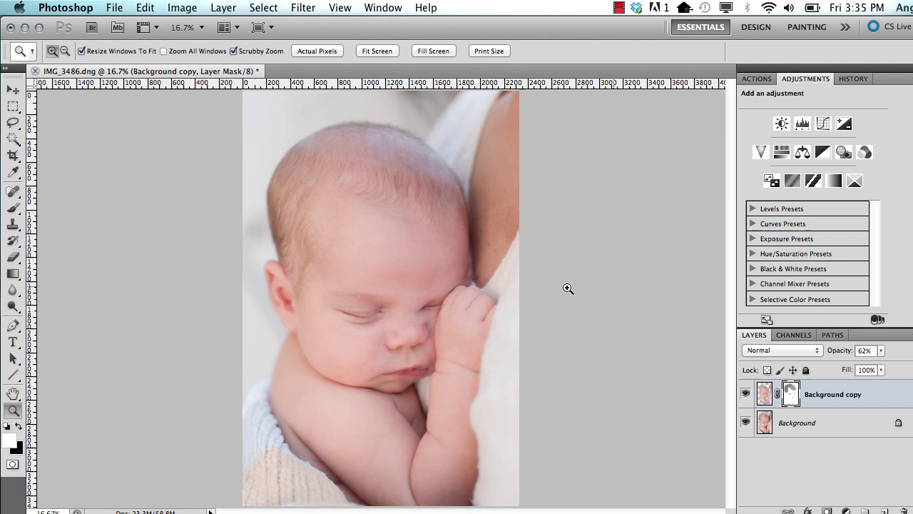
# Preview the smoothing mask as a red overlay, hide it, and zoom in on the face
pyautogui.press('\\')
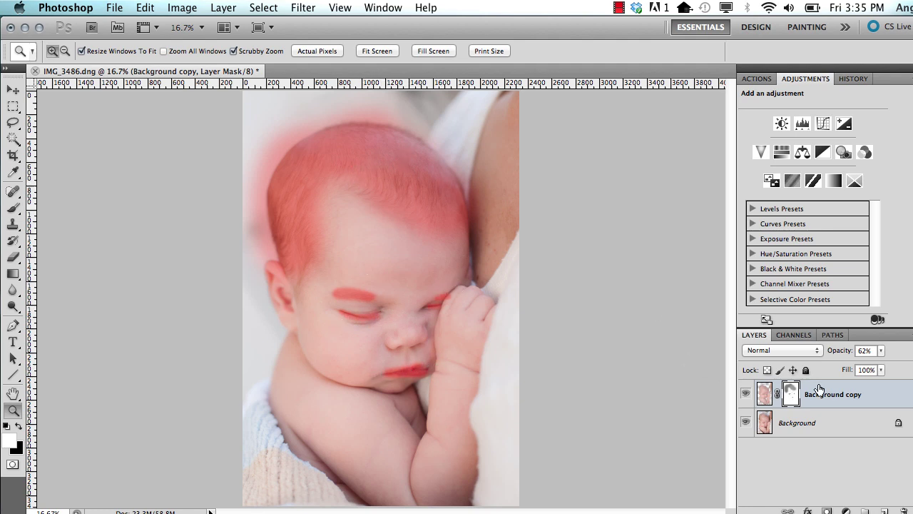
pyautogui.press('\\')
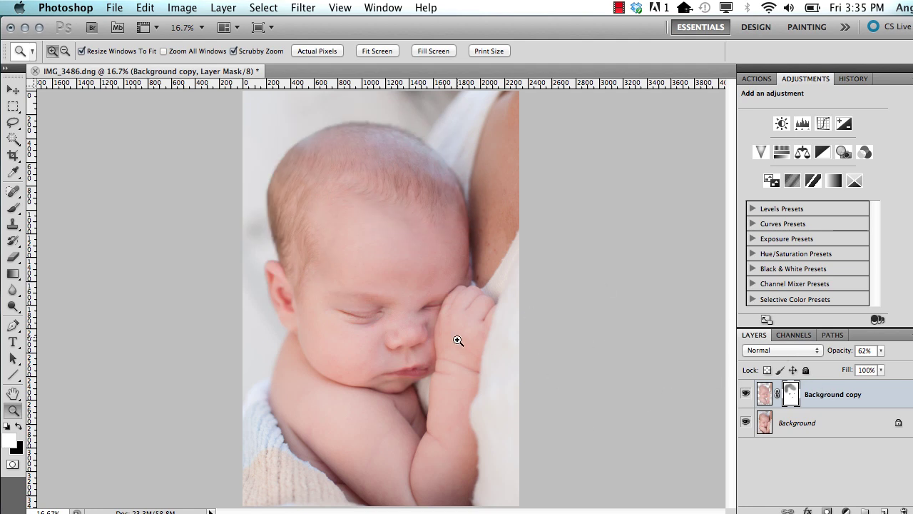
pyautogui.click(397, 317)
pyautogui.click(397, 317)
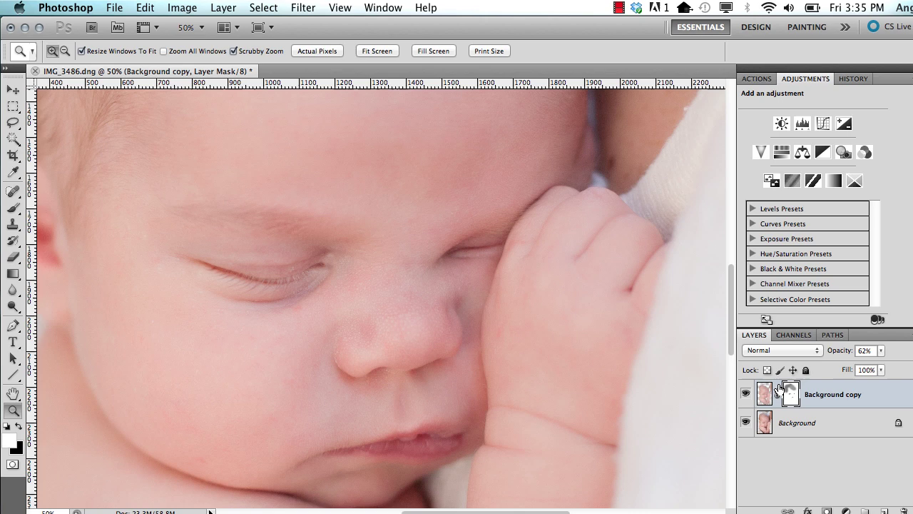
# Toggle the 62% Background copy smoothing layer to compare, then zoom out to the whole photo
pyautogui.click(745, 393)
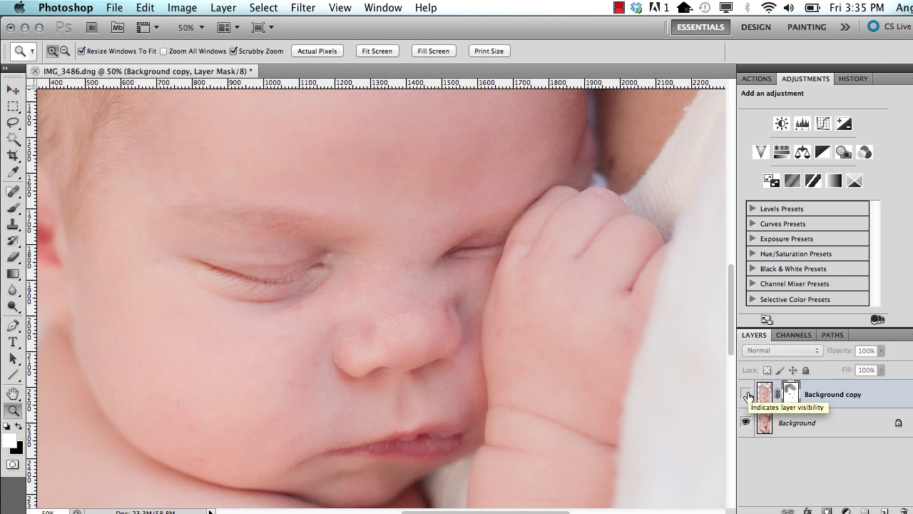
pyautogui.click(746, 393)
pyautogui.click(745, 393)
pyautogui.click(746, 393)
pyautogui.moveTo(430, 354); pyautogui.dragTo(480, 329)
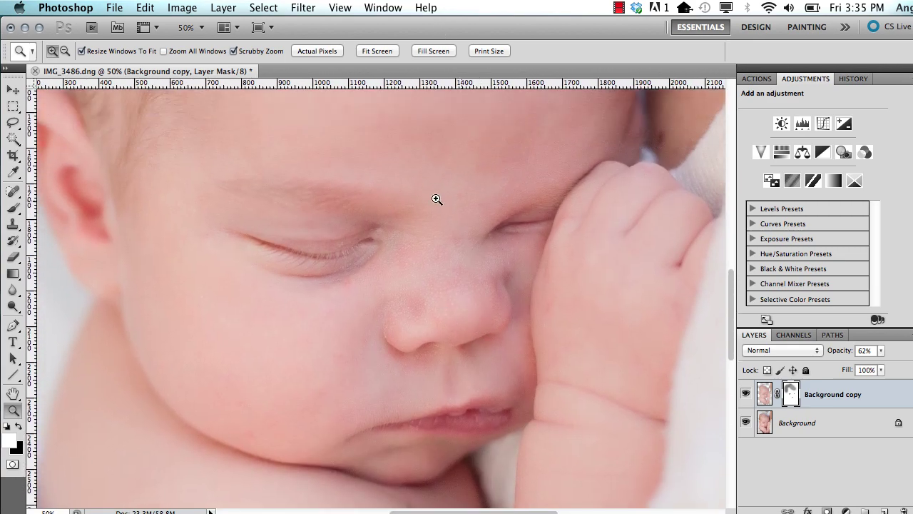
pyautogui.keyDown('alt'); pyautogui.click(431, 273); pyautogui.keyUp('alt')
pyautogui.keyDown('alt'); pyautogui.click(432, 272); pyautogui.keyUp('alt')
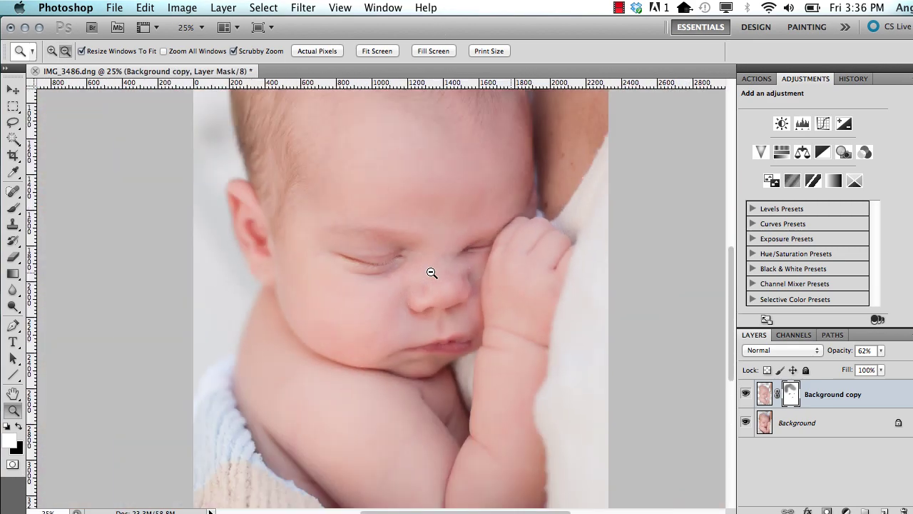
pyautogui.keyDown('alt'); pyautogui.click(432, 273); pyautogui.keyUp('alt')
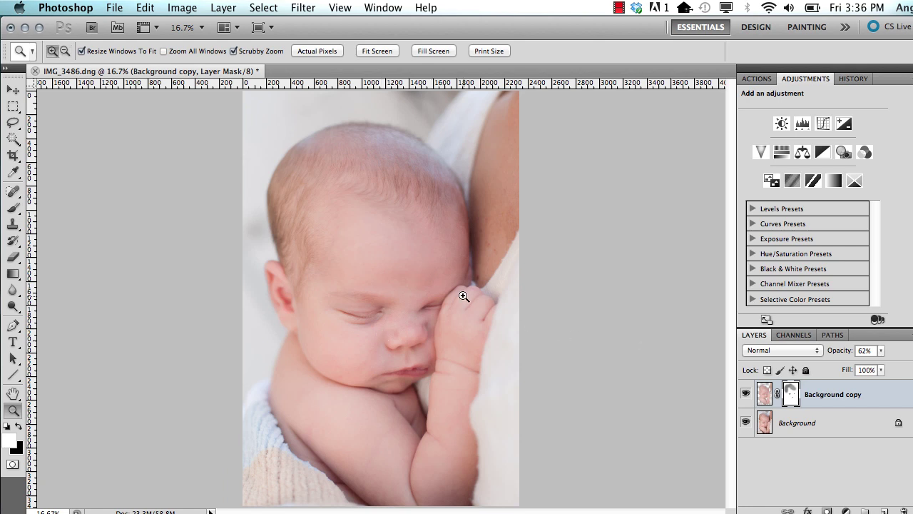
# Merge the smoothing into the Background and run the ActionFire 'High Pass Sharpen' action
pyautogui.press('super+e')
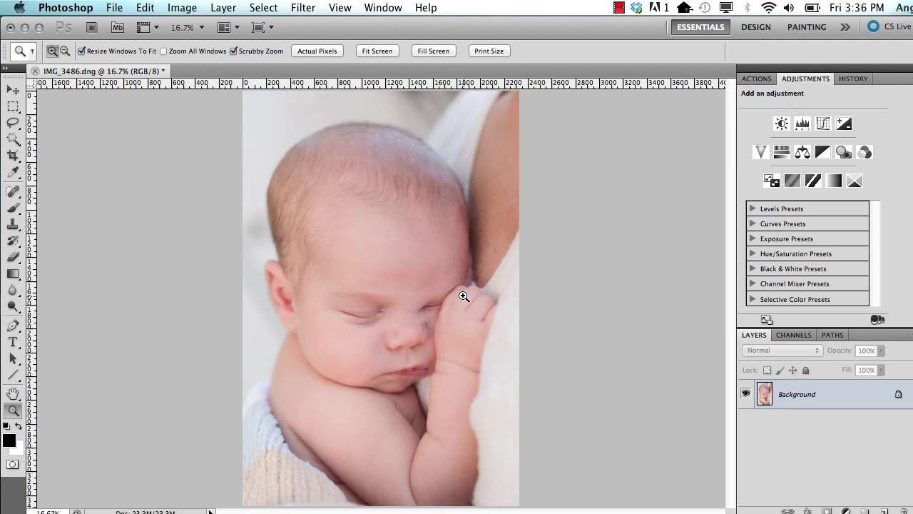
pyautogui.press('super+alt+a')
pyautogui.write('hig')
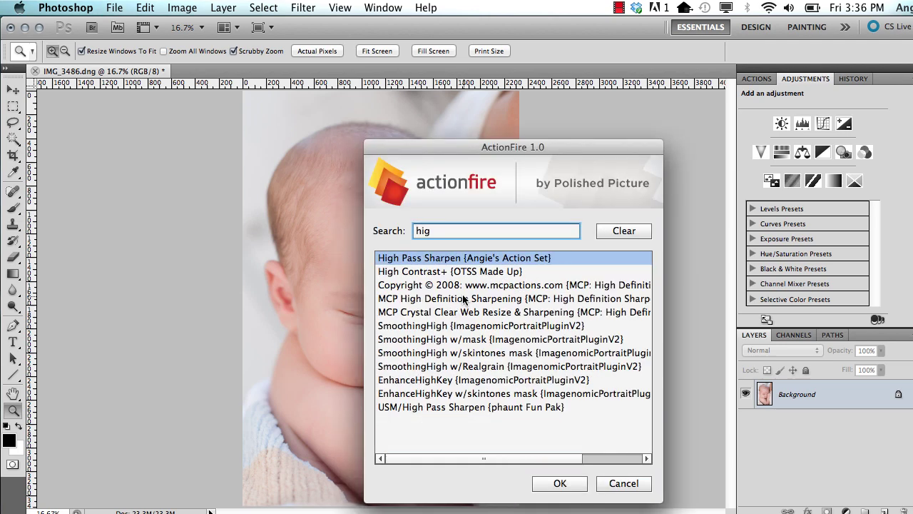
pyautogui.press('Return')
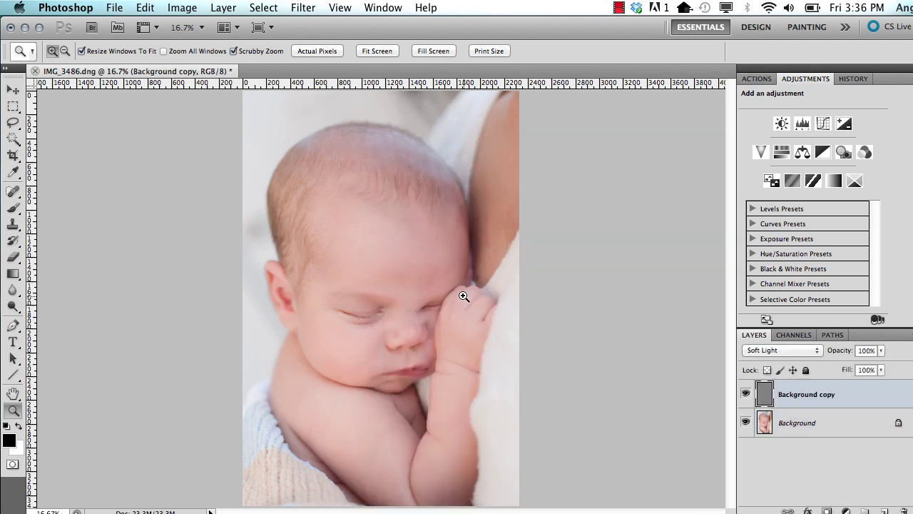
# Zoom in on the baby's eye and toggle the Soft Light sharpening layer to compare
pyautogui.click(363, 313)
pyautogui.click(363, 313)
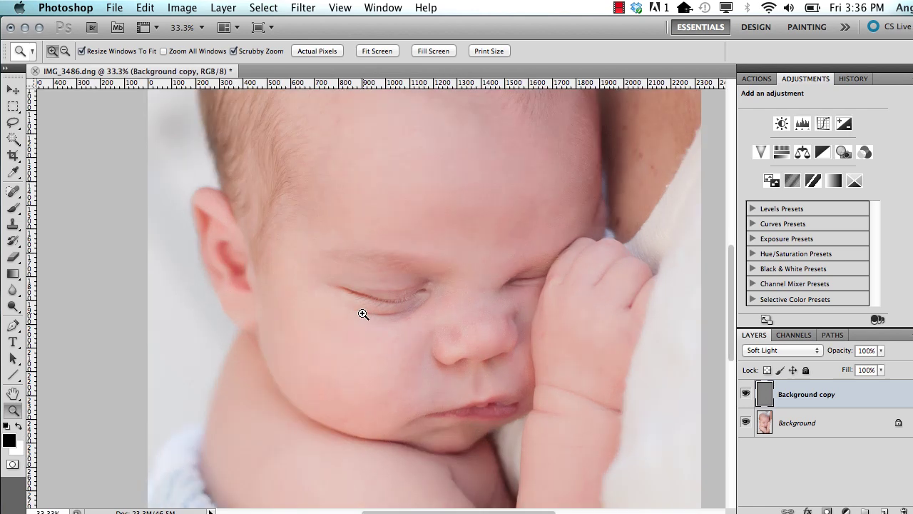
pyautogui.click(363, 313)
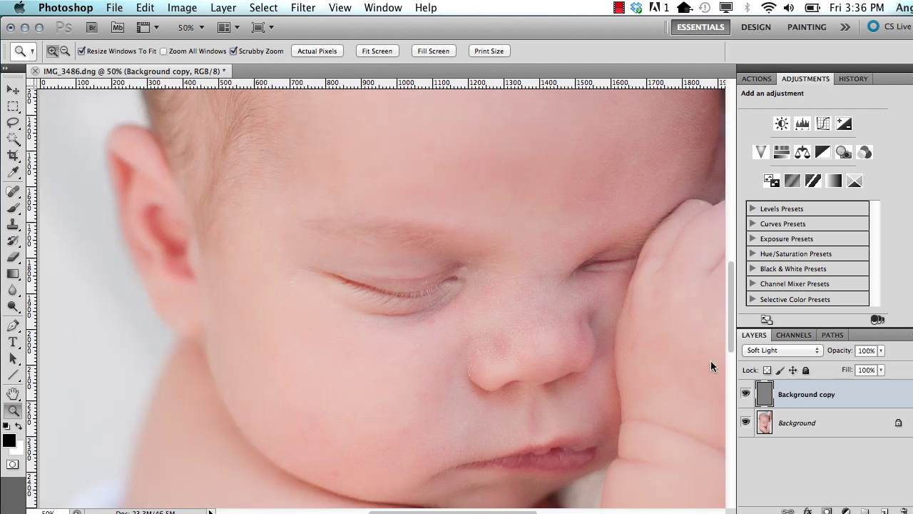
pyautogui.click(488, 321)
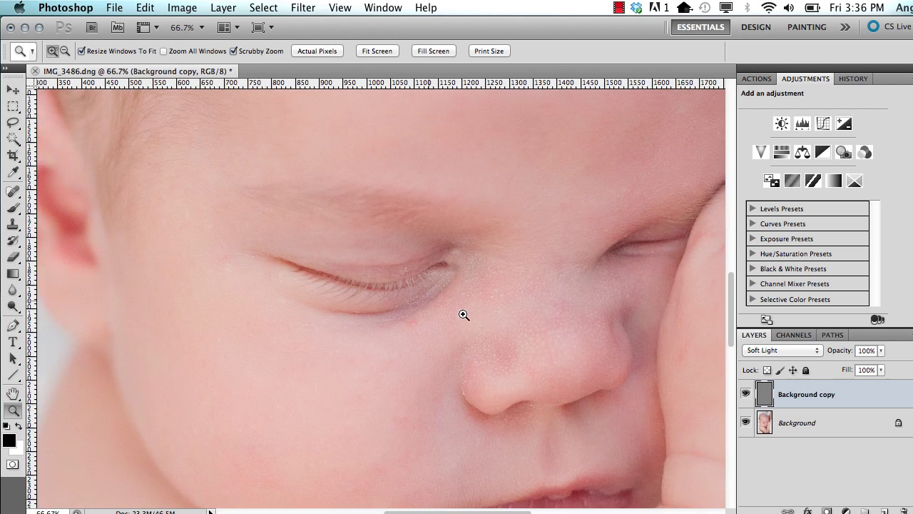
pyautogui.click(746, 397)
pyautogui.click(746, 396)
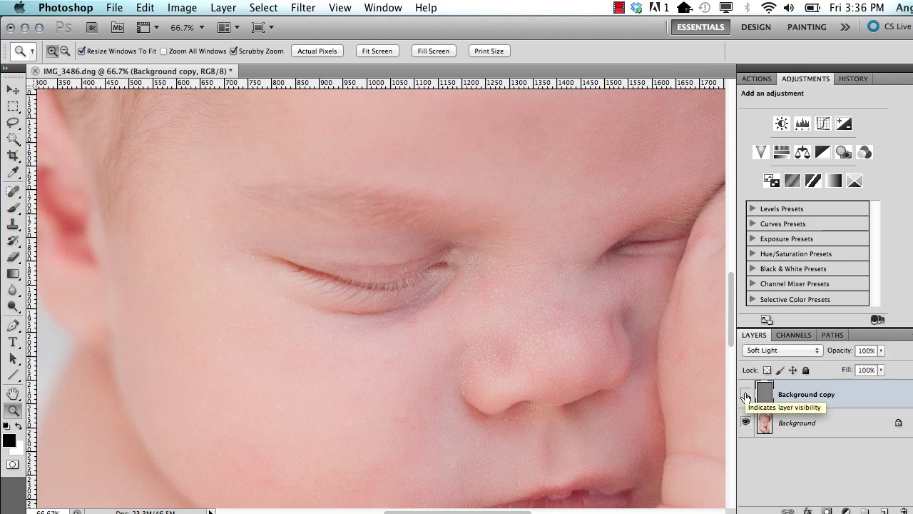
pyautogui.click(745, 397)
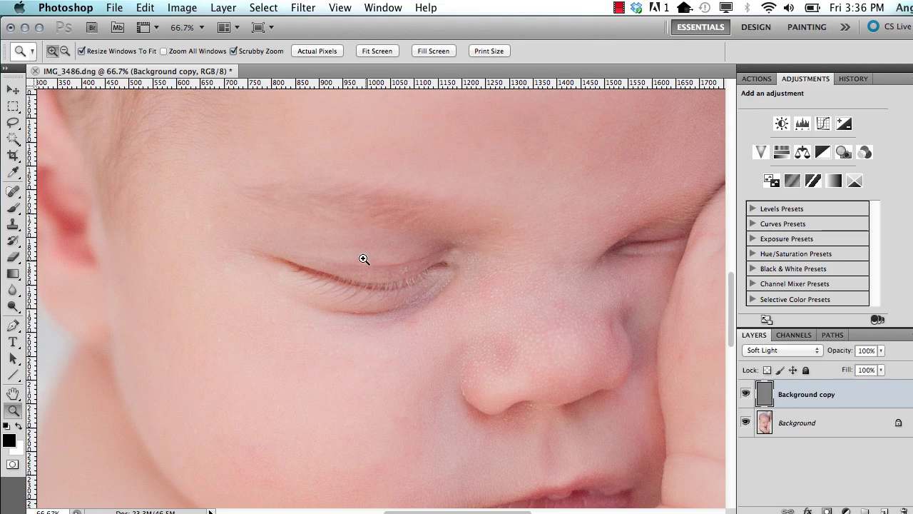
# Inspect the sharpening across nose, forehead and hairline, then zoom out to the whole photo
pyautogui.moveTo(485, 238); pyautogui.dragTo(345, 183)
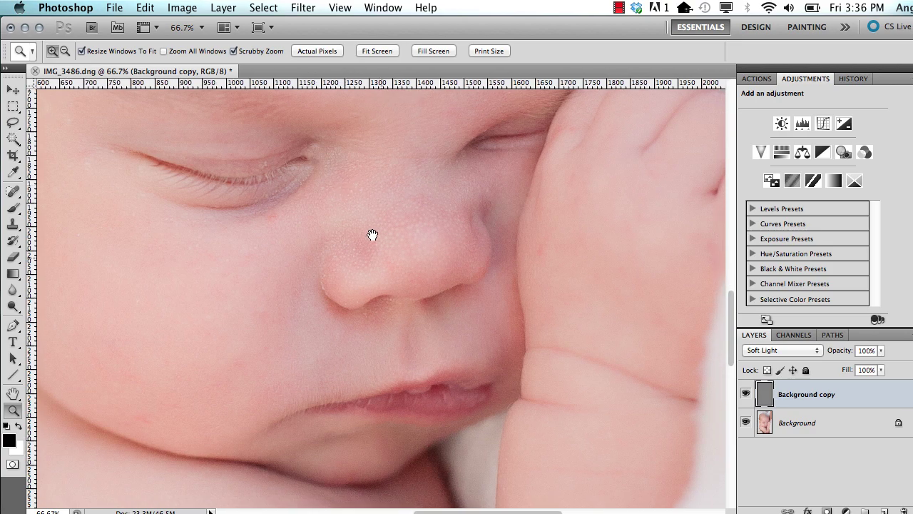
pyautogui.moveTo(373, 236); pyautogui.dragTo(405, 438)
pyautogui.moveTo(426, 282); pyautogui.dragTo(436, 414)
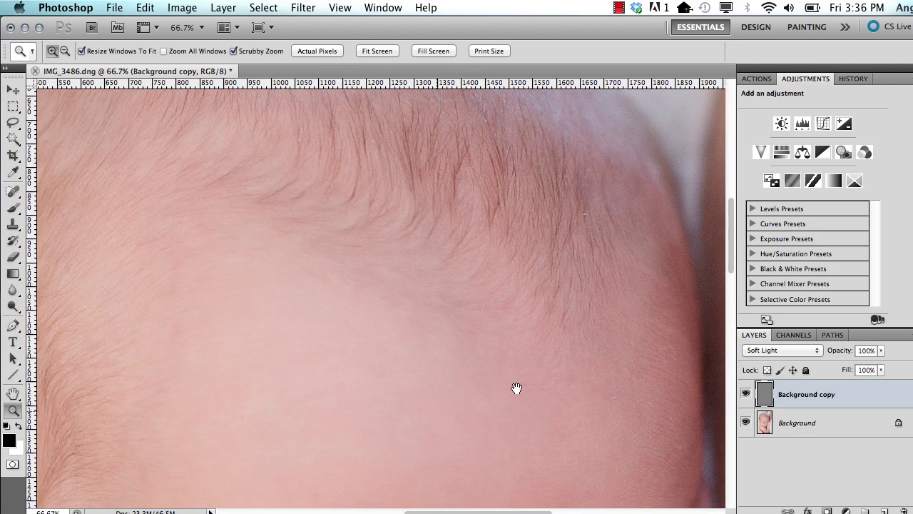
pyautogui.moveTo(518, 387); pyautogui.dragTo(528, 288)
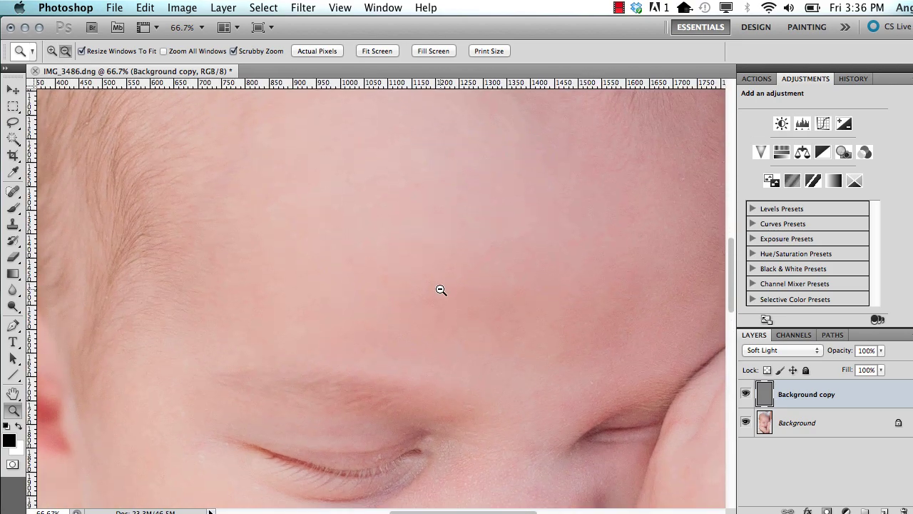
pyautogui.keyDown('alt'); pyautogui.click(440, 290); pyautogui.keyUp('alt')
pyautogui.keyDown('alt'); pyautogui.click(441, 290); pyautogui.keyUp('alt')
pyautogui.keyDown('alt'); pyautogui.click(440, 290); pyautogui.keyUp('alt')
pyautogui.keyDown('alt'); pyautogui.click(441, 290); pyautogui.keyUp('alt')
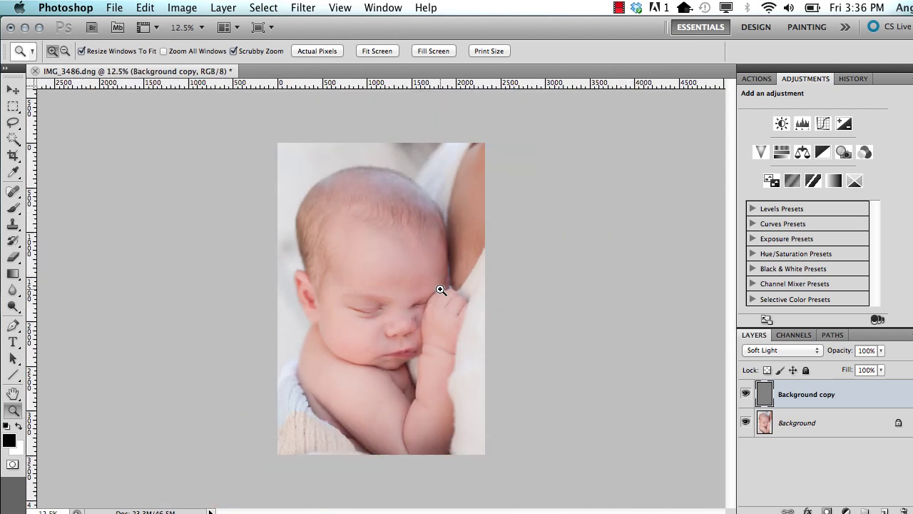
pyautogui.click(385, 306)
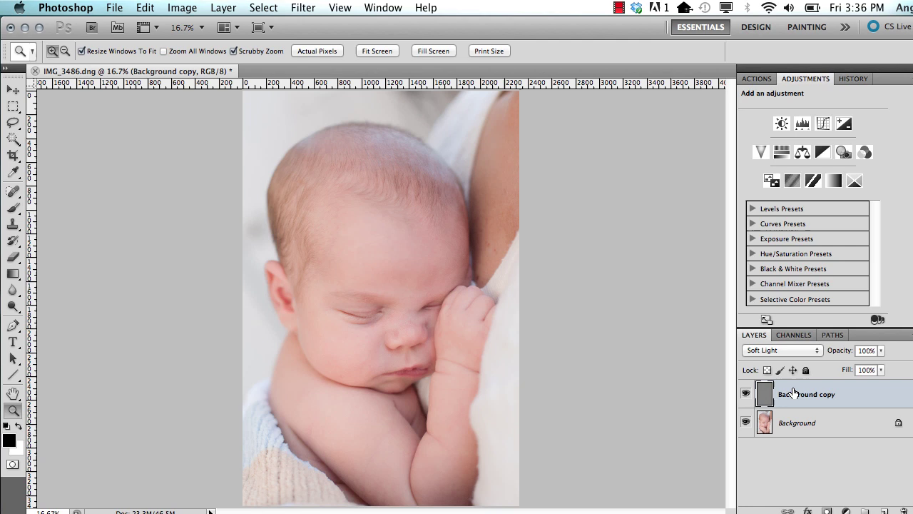
# Flatten the sharpening layer into the Background and compare IMG_3486 with Snapshot 1 in History
pyautogui.press('super+e')
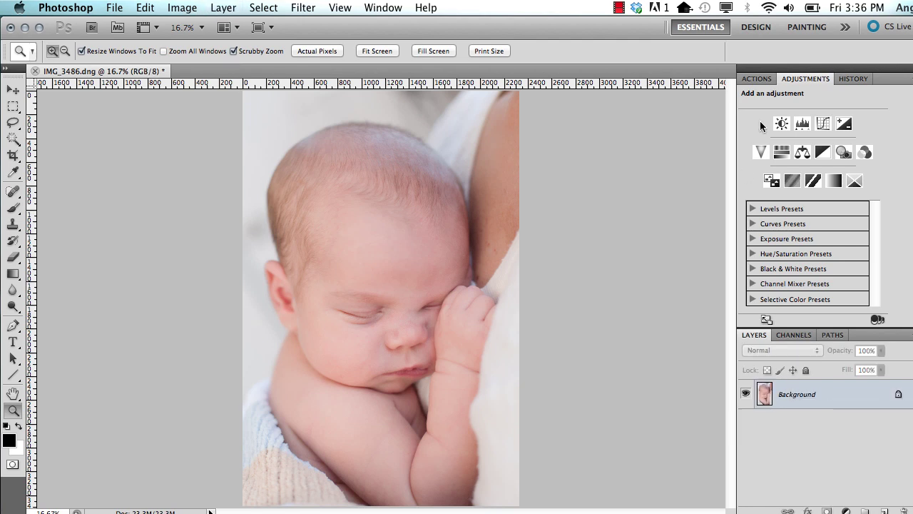
pyautogui.click(852, 77)
pyautogui.scroll(2, 892, 321)
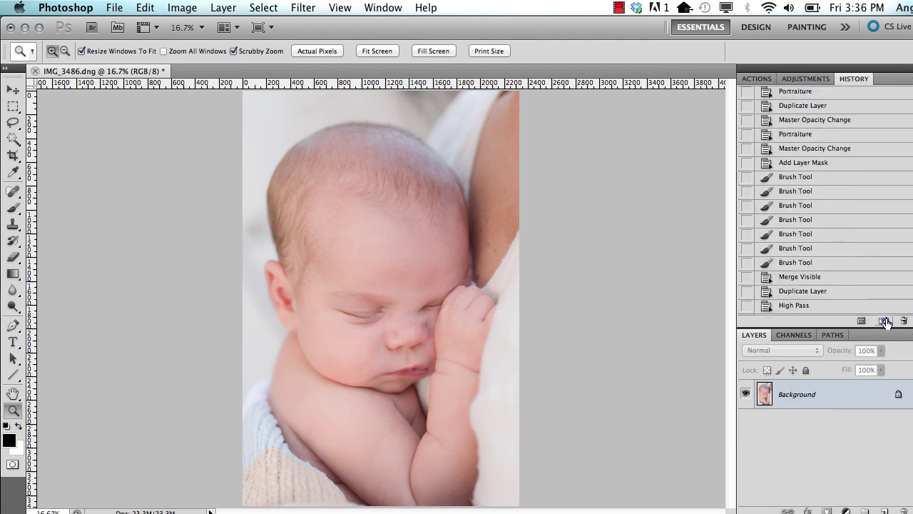
pyautogui.scroll(6, 854, 216)
pyautogui.click(813, 98)
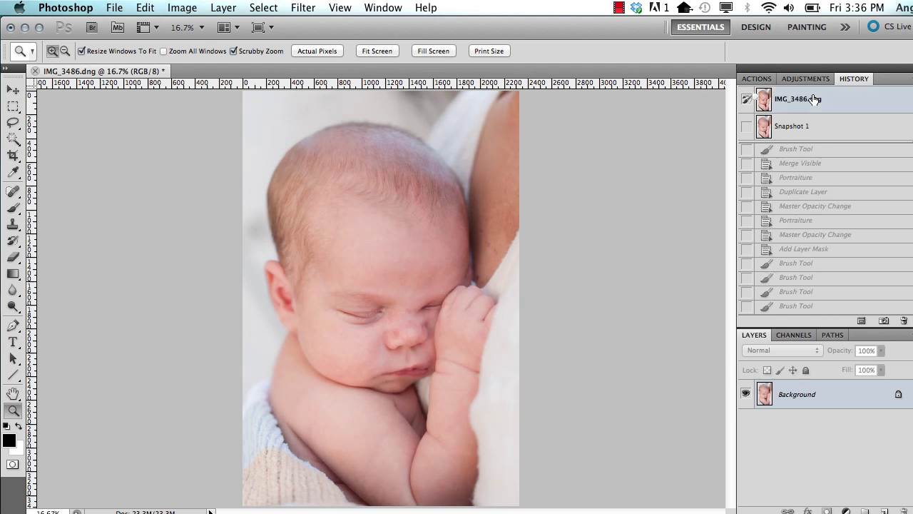
pyautogui.click(811, 129)
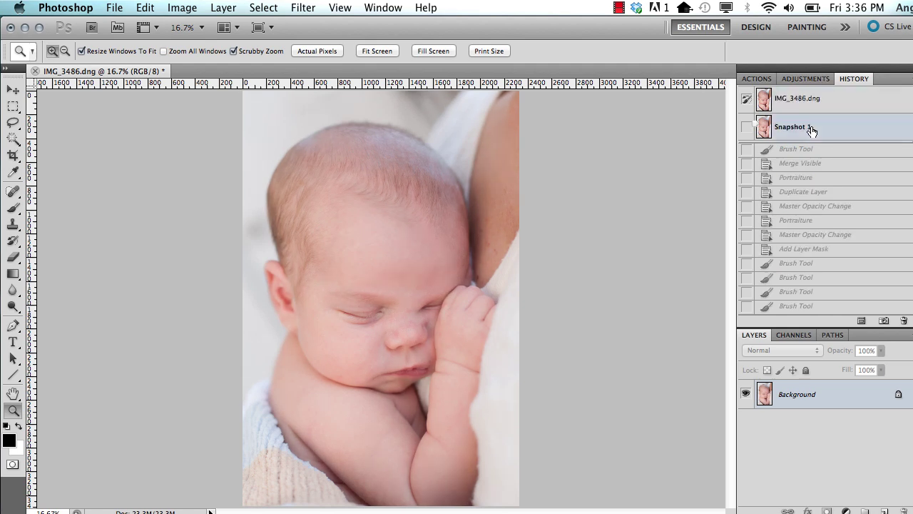
# Zoom in on the face, alternate between IMG_3486 and Snapshot 1, then zoom out
pyautogui.click(812, 101)
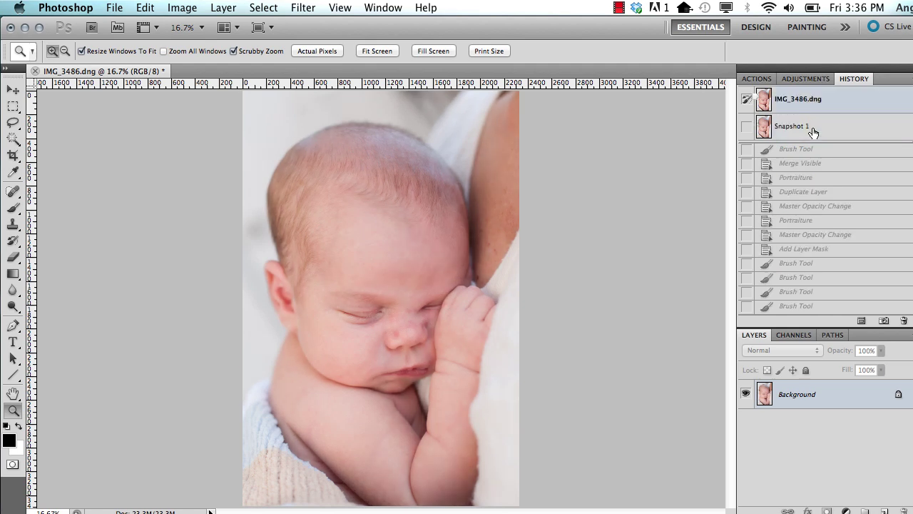
pyautogui.click(813, 133)
pyautogui.click(357, 318)
pyautogui.click(356, 317)
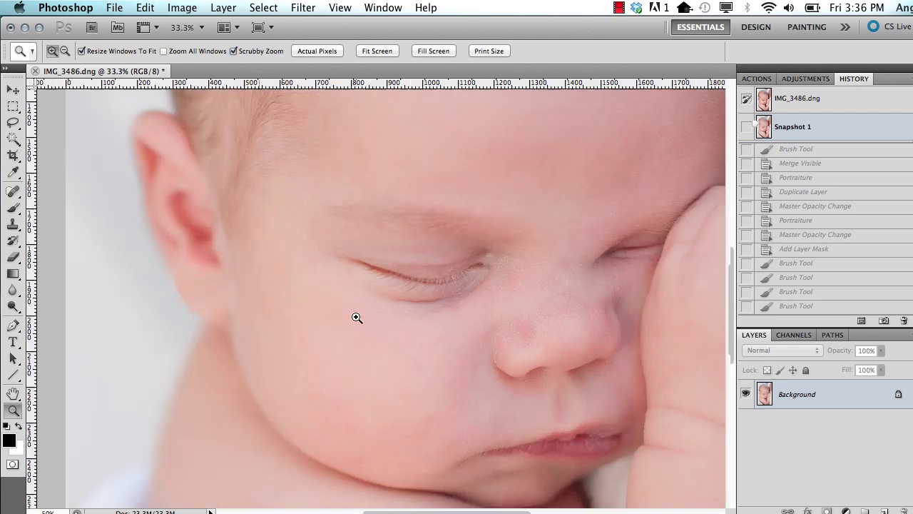
pyautogui.click(813, 97)
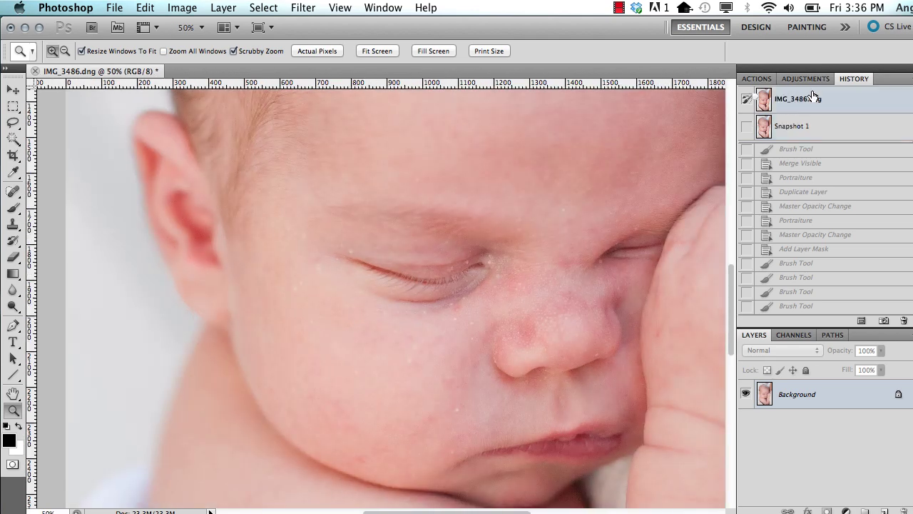
pyautogui.click(814, 132)
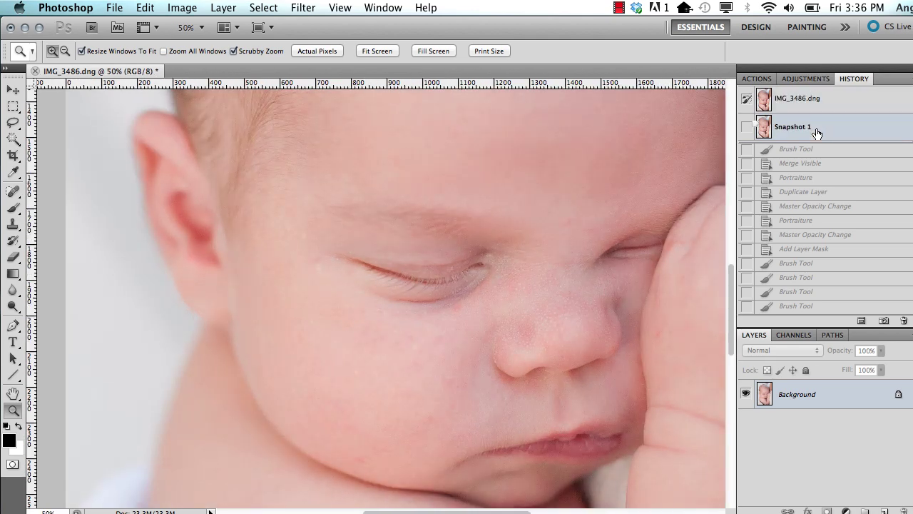
pyautogui.keyDown('alt'); pyautogui.click(426, 333); pyautogui.keyUp('alt')
pyautogui.keyDown('alt'); pyautogui.click(426, 333); pyautogui.keyUp('alt')
pyautogui.keyDown('alt'); pyautogui.click(425, 333); pyautogui.keyUp('alt')
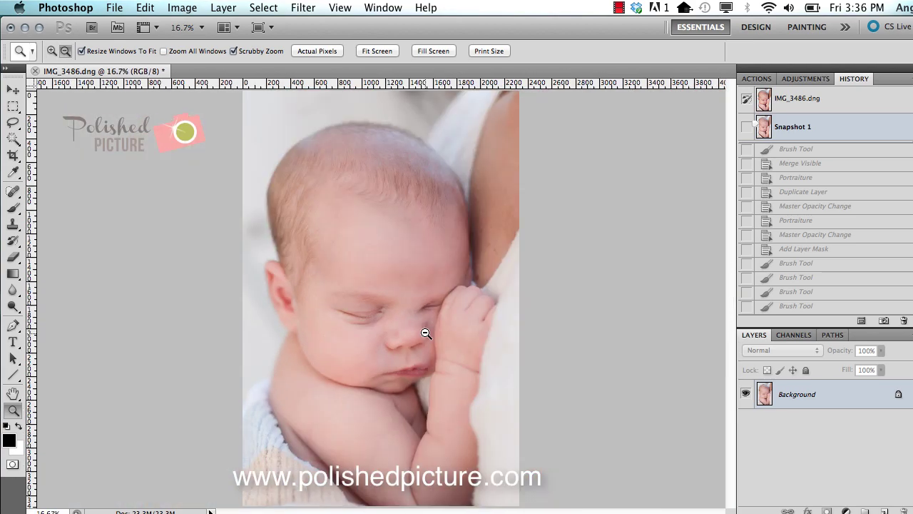